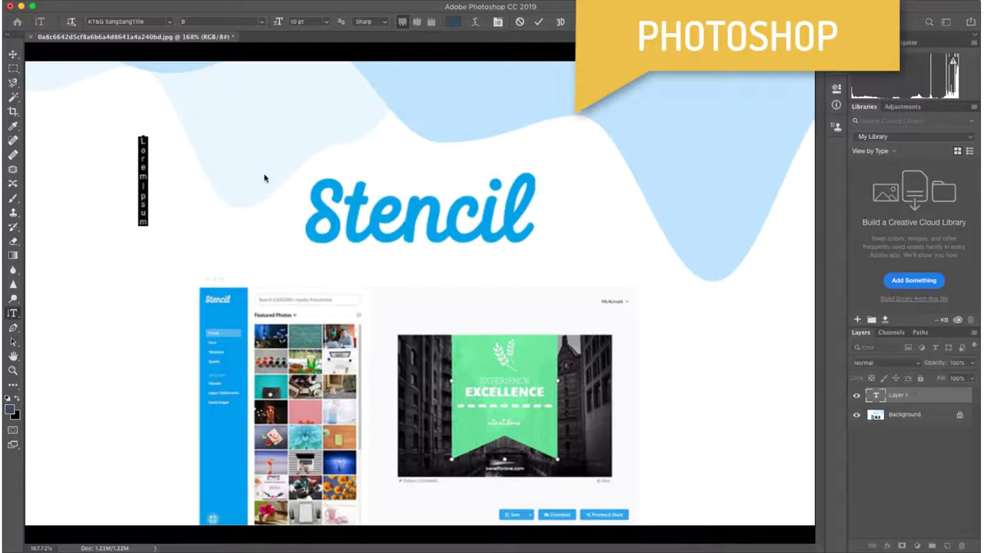
- Start a text line reading 'This is' near the top-left of the Stencil image
left_click(74, 23)
type("This is Photoshop!!!! Thanks for watching!")
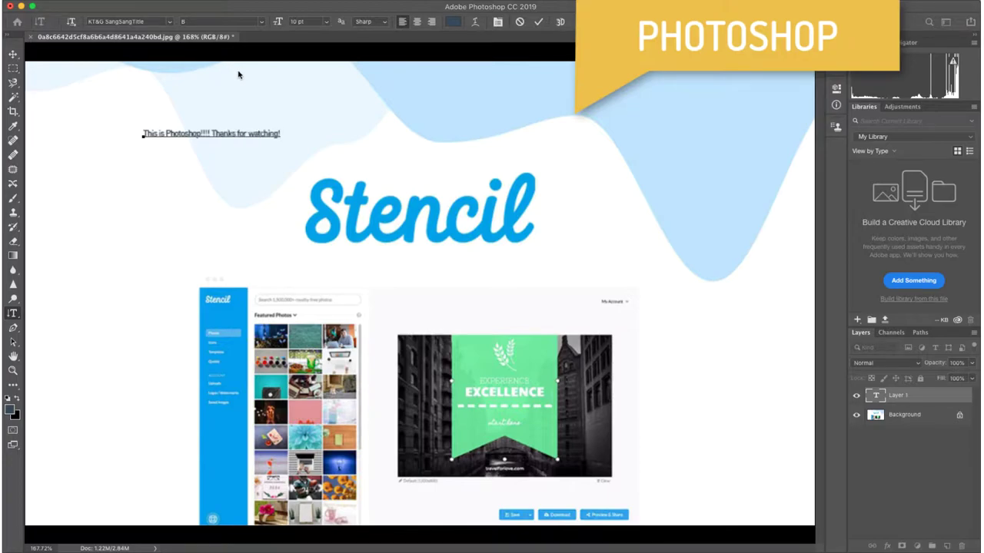
- Enlarge the Photoshop text line, then add and enlarge the title 'Stencil Honest Rebiew!! :D'
key("ctrl+t")
left_click_drag(280, 143, 807, 206)
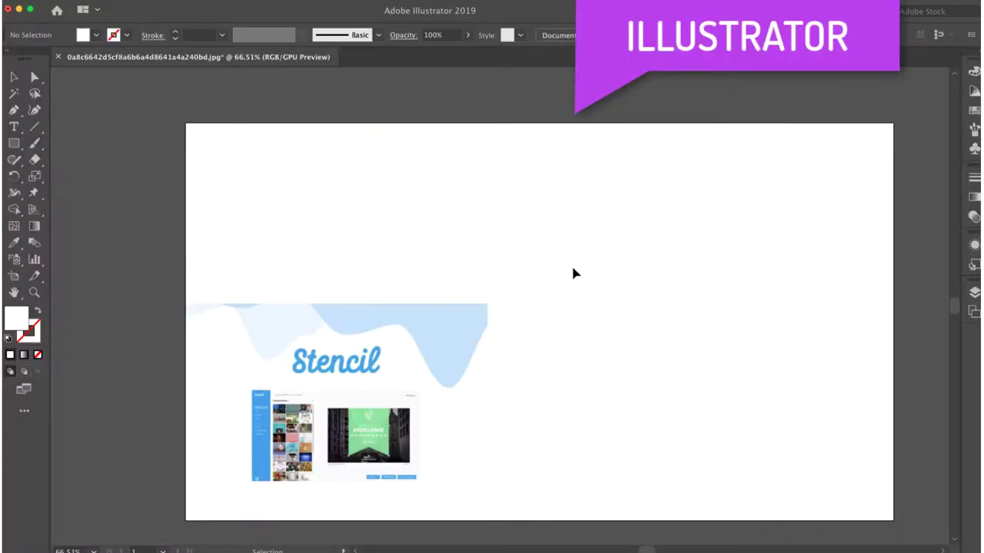
key("t")
left_click(305, 217)
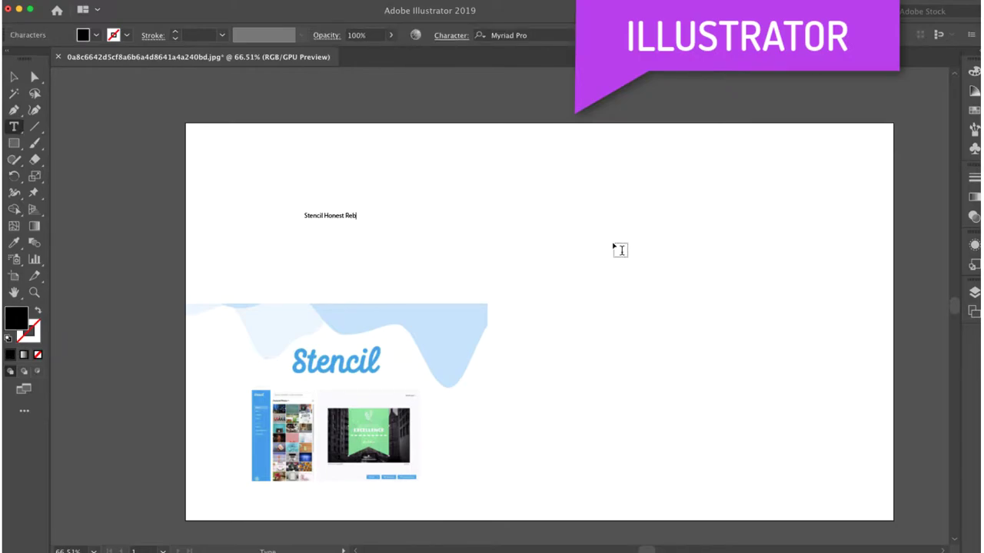
type("Stencil Honest Rebiew!! :D")
key("Escape")
left_click_drag(384, 220, 812, 258)
- Set the title font to AntartidaRounded Essential Bold
left_click(509, 34)
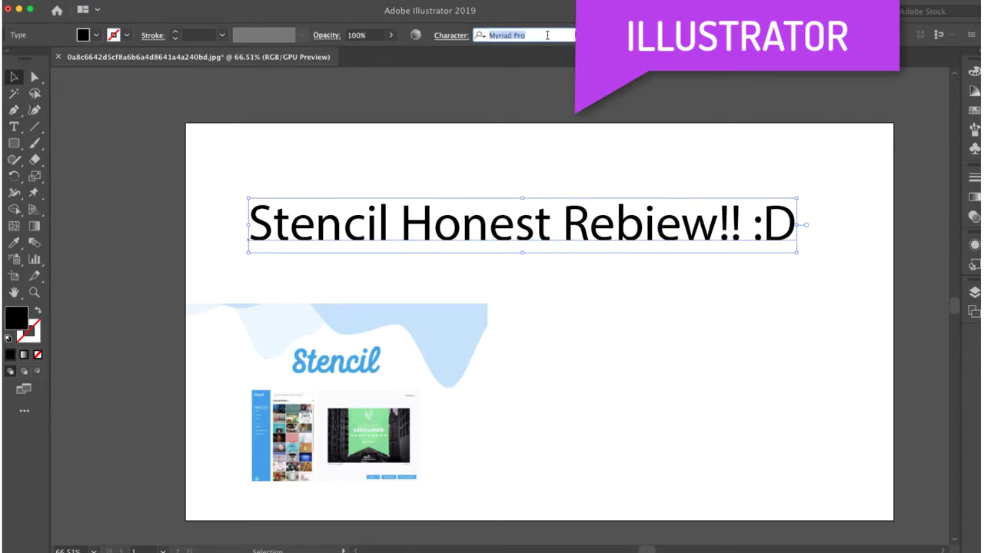
type("ab")
scroll(638, 230, "down", 2)
scroll(638, 230, "down", 10)
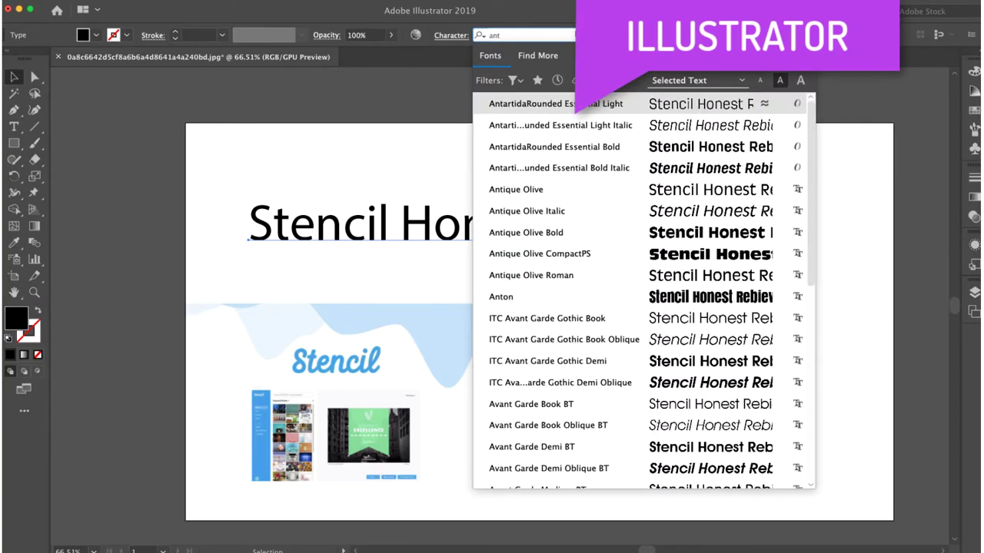
left_click(615, 147)
- Correct 'Rebiew' to 'Review' and move the title up and to the left
double_click(634, 221)
key("BackSpace")
type("v")
key("Escape")
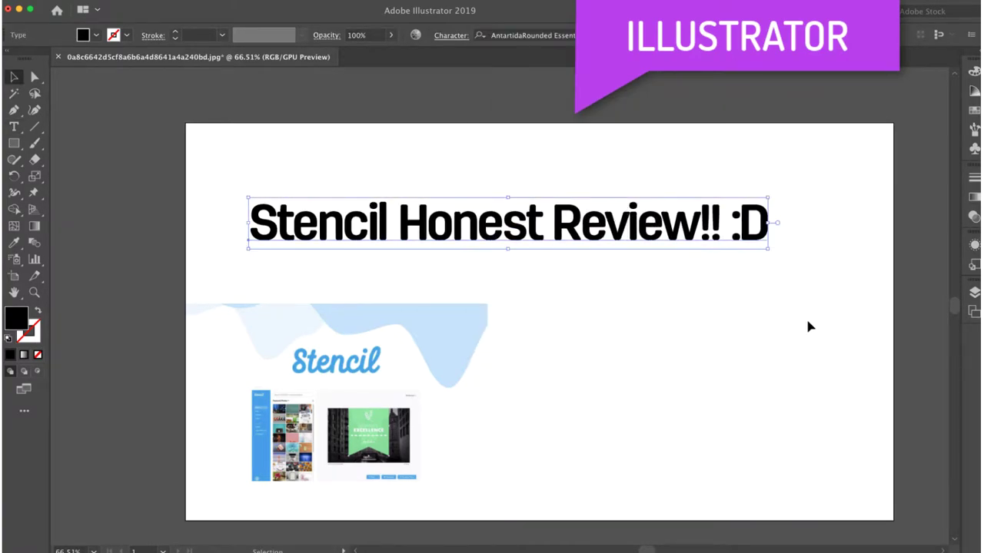
left_click_drag(773, 256, 854, 234)
- Enlarge the Stencil screenshot to fill the artboard and deselect everything
left_click(345, 431)
left_click_drag(488, 304, 941, 104)
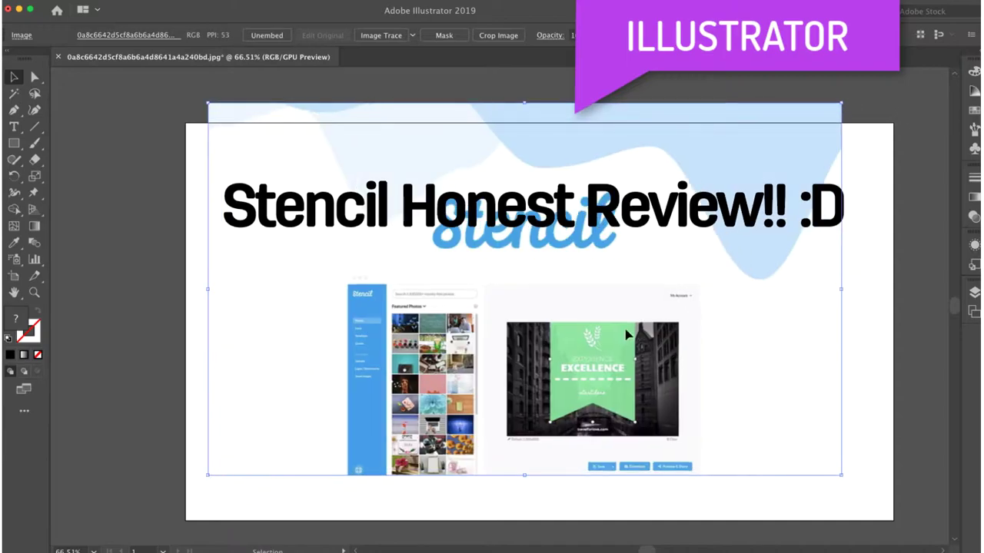
left_click(648, 463)
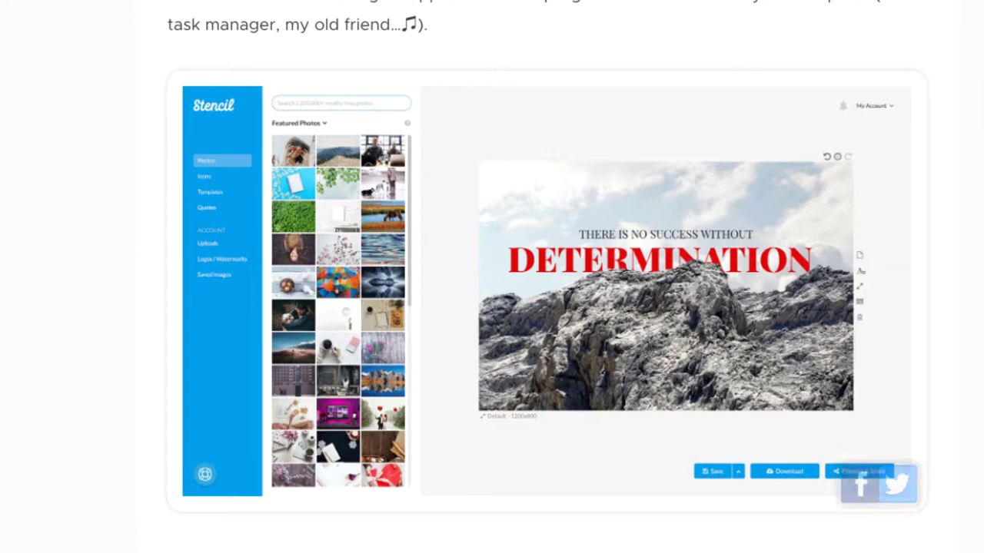
- Switch from the browser over to Photoshop with the application switcher
key("super+Tab")
left_click(540, 268)
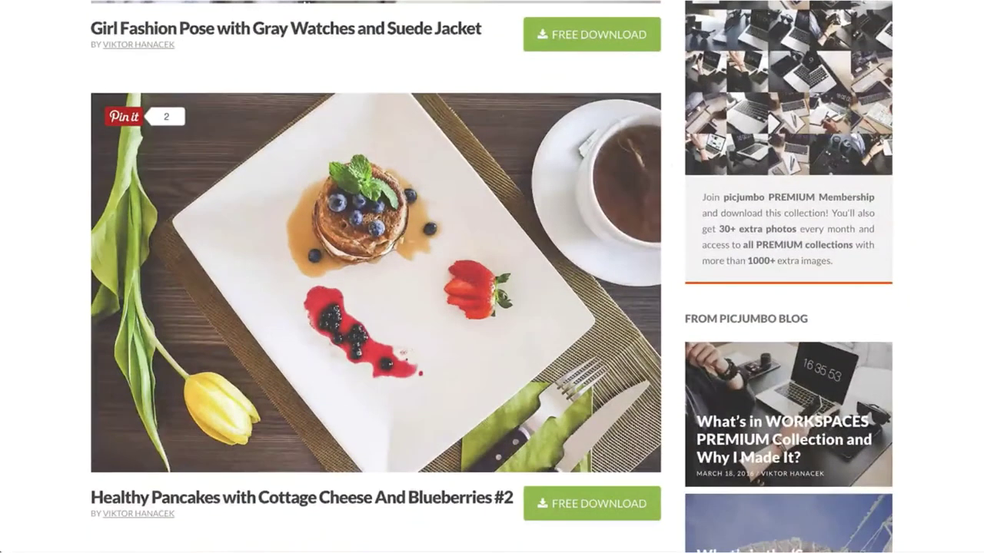
- Send the pancake photo to Stencil and caption it 'Breakfast is served.' in larger text on a dark background
right_click(312, 206)
left_click(345, 382)
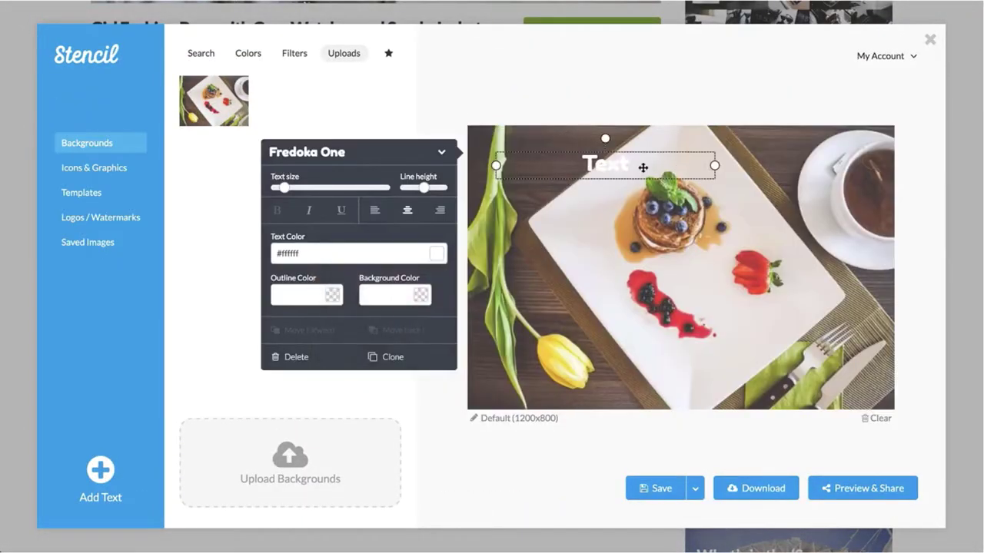
double_click(638, 165)
type("Breakfast is served.")
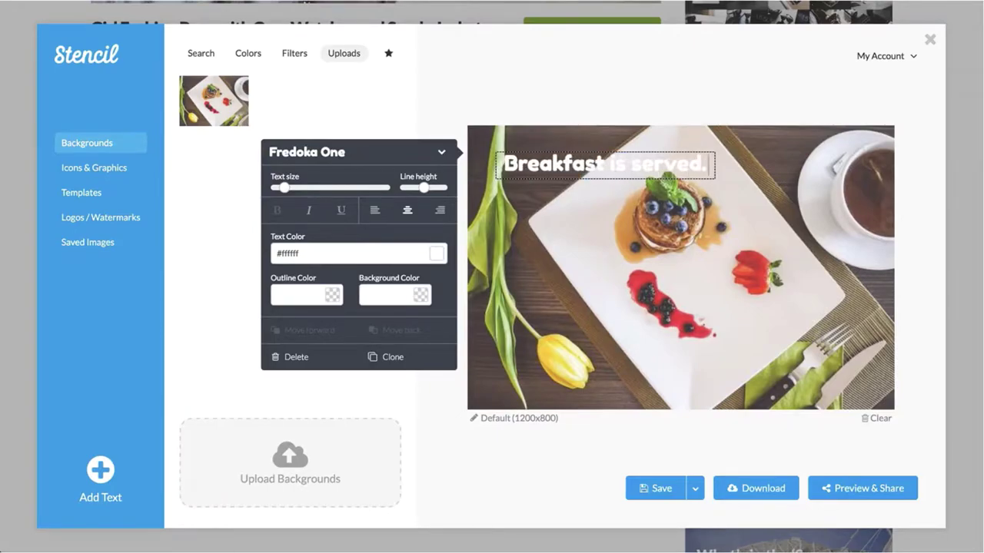
left_click(602, 172)
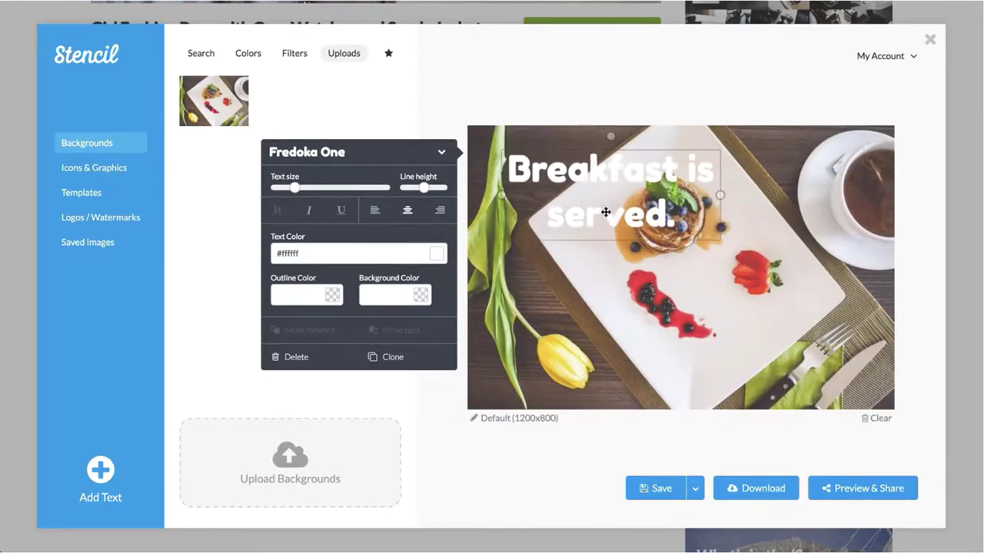
left_click(392, 295)
left_click(369, 325)
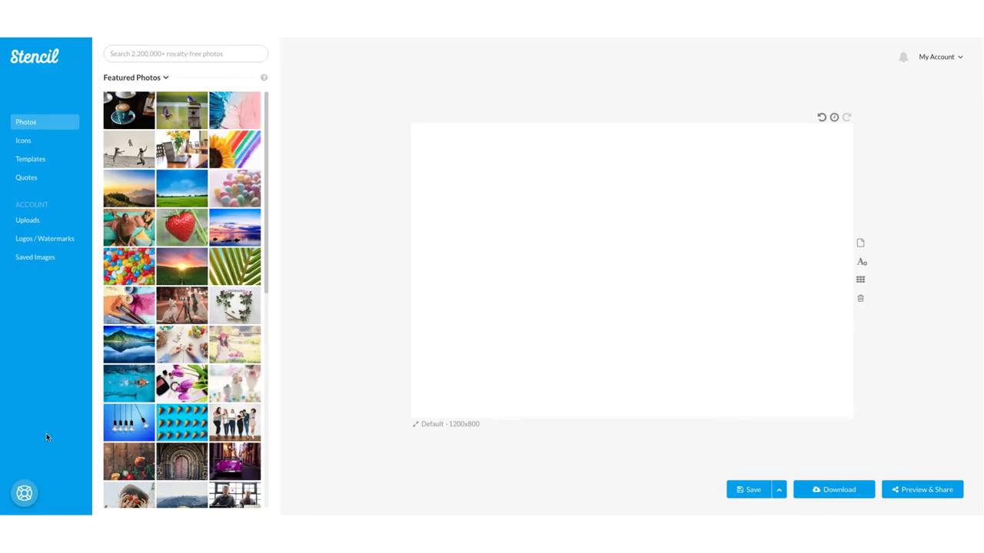
- Add a text box on the blank canvas reading 'Hello!! Thanks for awtching!!!'
double_click(519, 266)
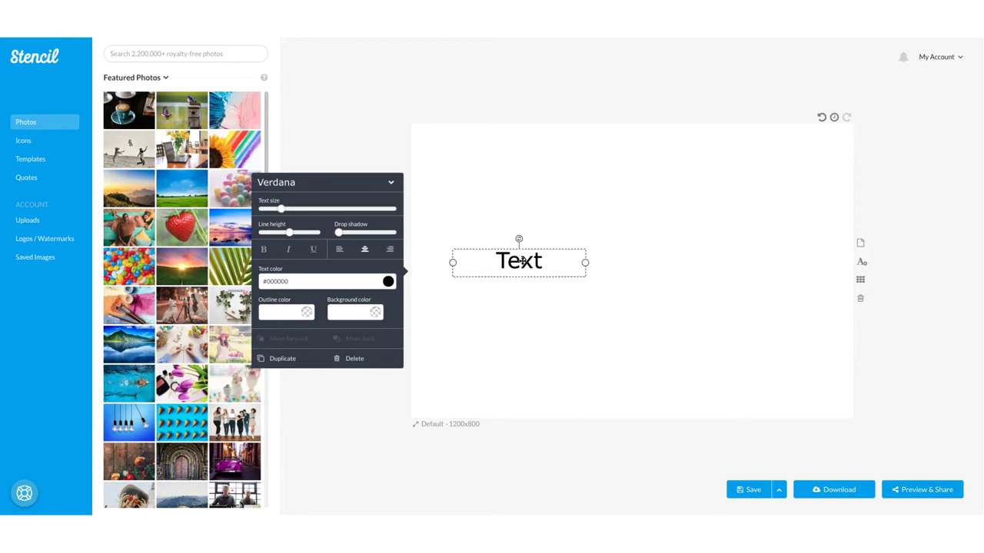
double_click(522, 262)
type("Hello")
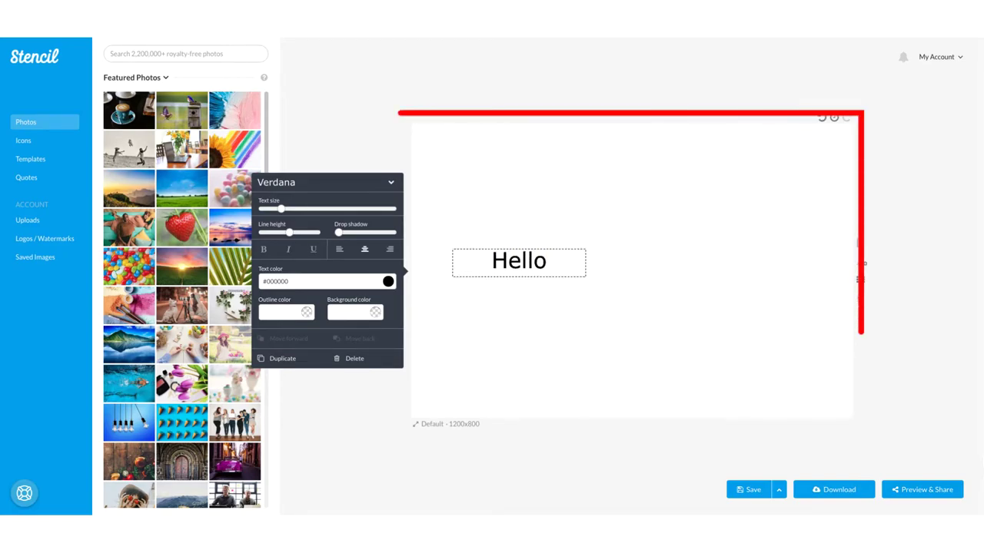
type("!! Thanks fo")
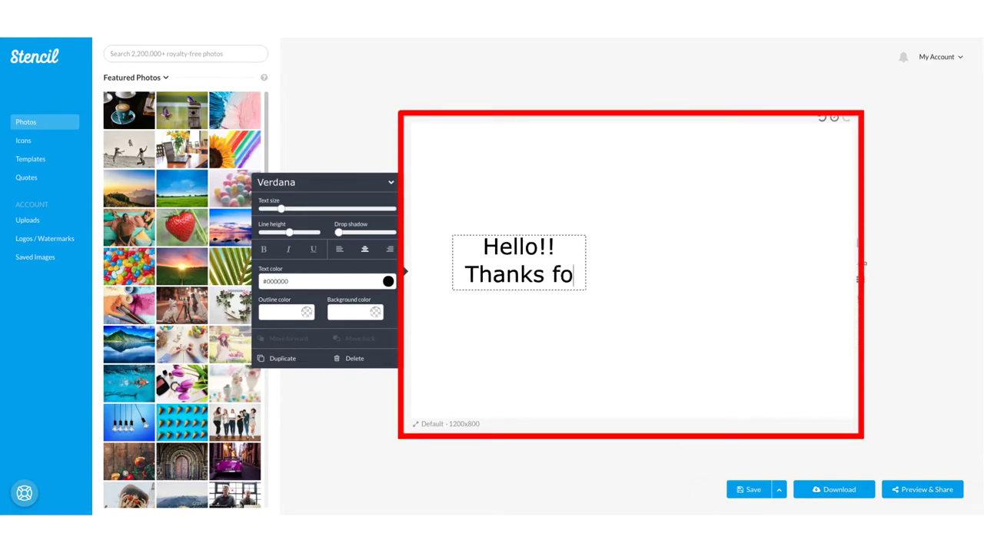
type("r awt")
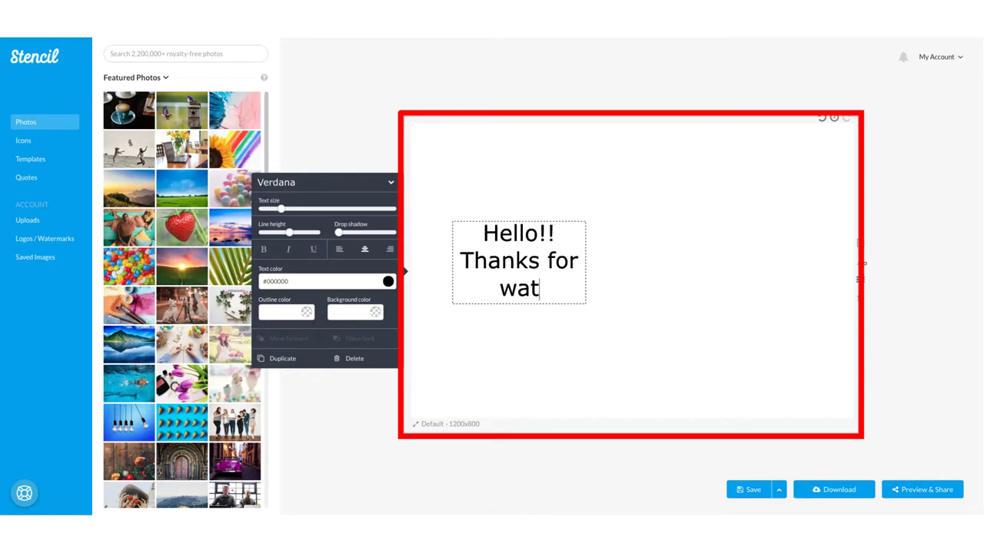
type("ching!!!")
key("Return")
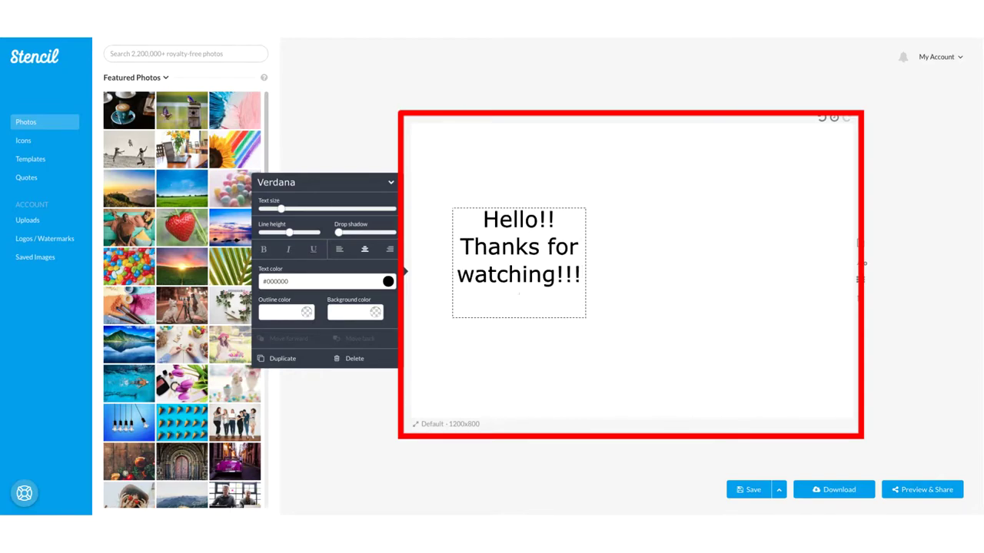
key("BackSpace")
left_click(593, 281)
- Widen the greeting box to a single line and centre it horizontally
left_click(589, 265)
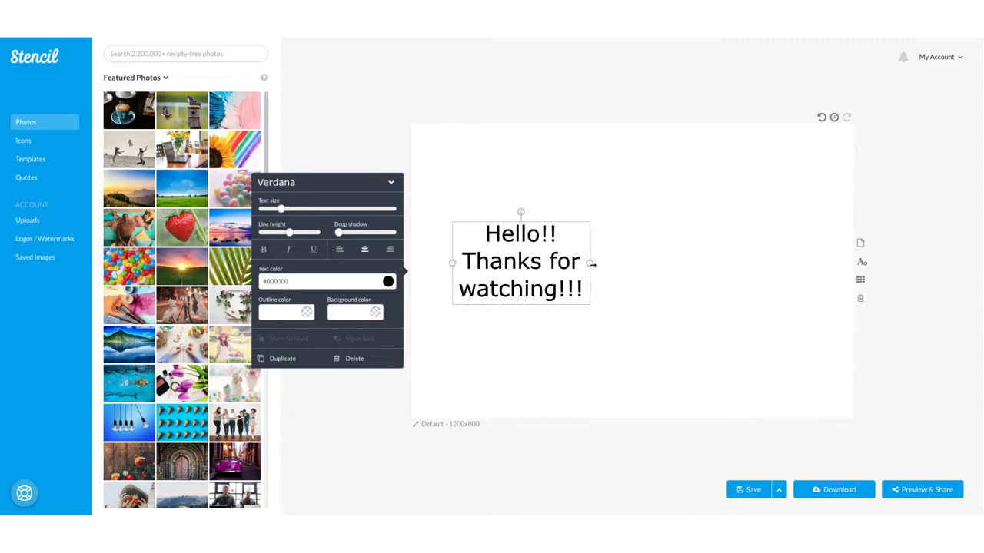
left_click_drag(591, 264, 817, 234)
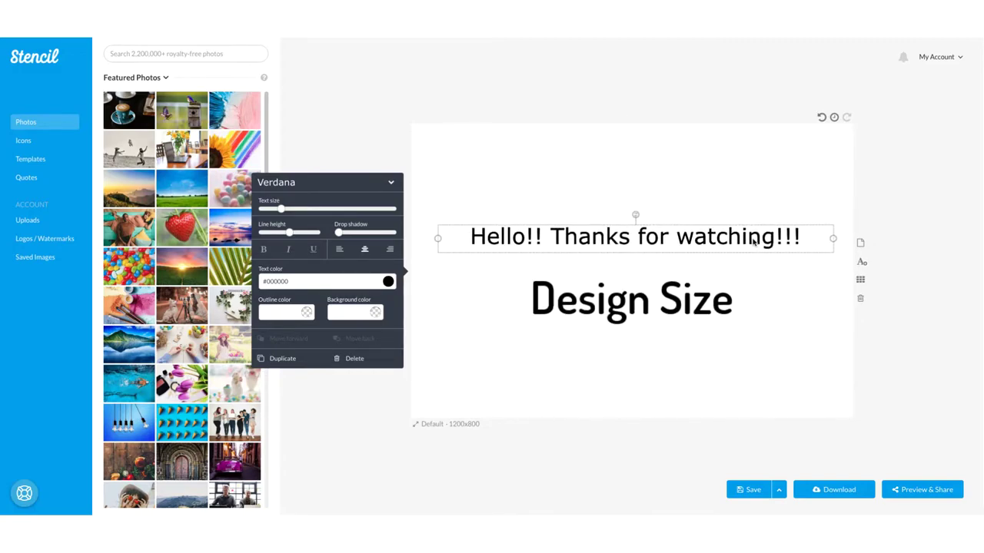
left_click_drag(753, 242, 751, 244)
left_click(835, 310)
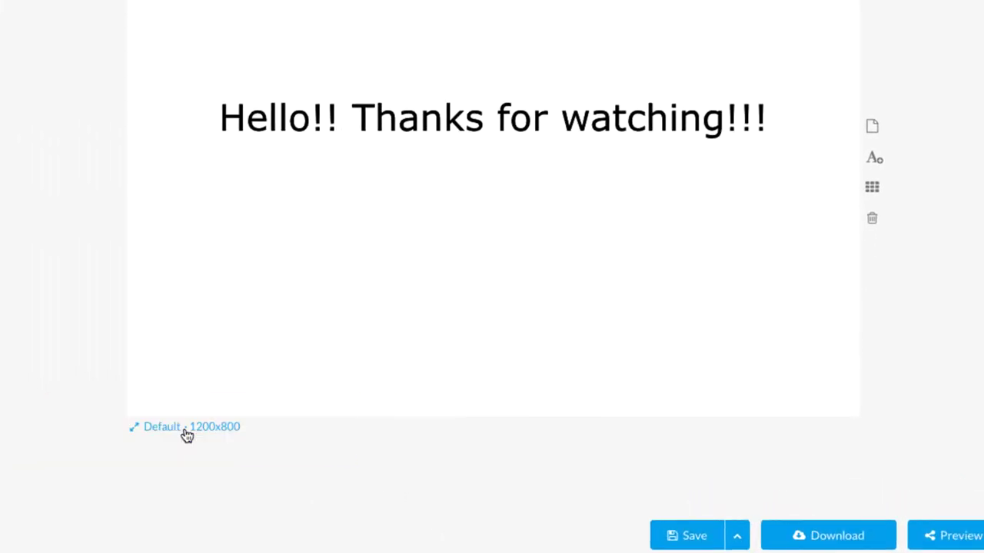
- Cycle the canvas size through YouTube Thumbnail 1280x720 and Default 1200x800, ending on Blog Post Image 750x750
left_click(186, 427)
scroll(310, 449, "down", 2)
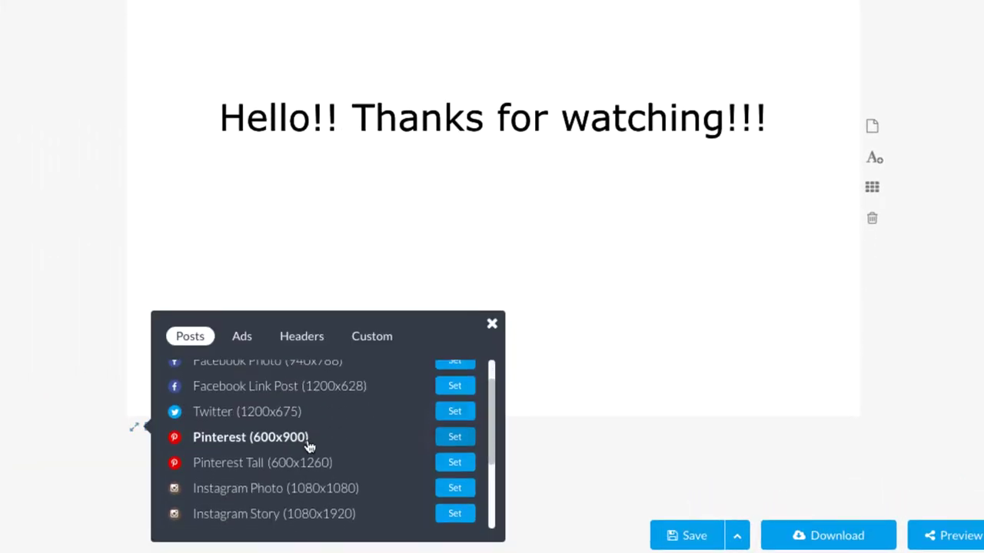
scroll(310, 449, "down", 4)
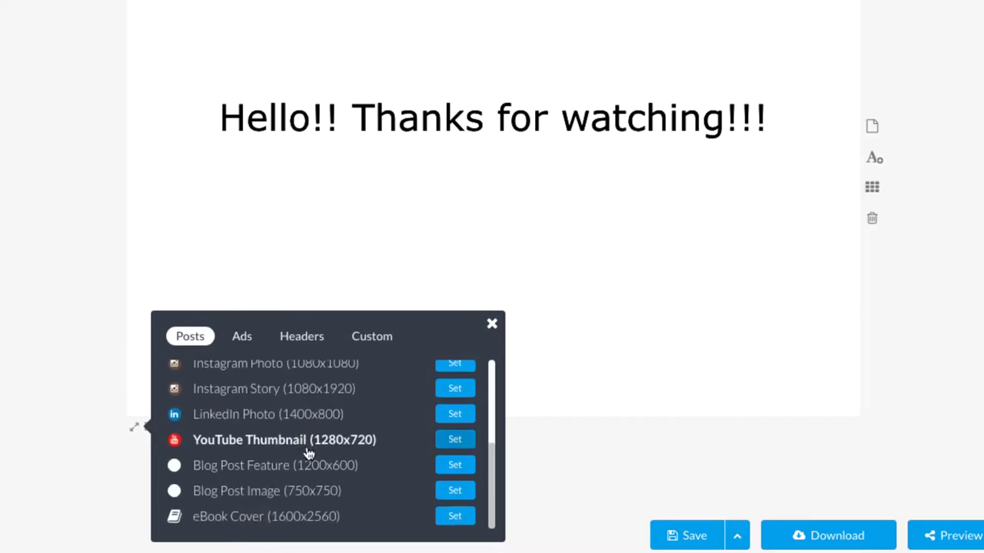
left_click(451, 440)
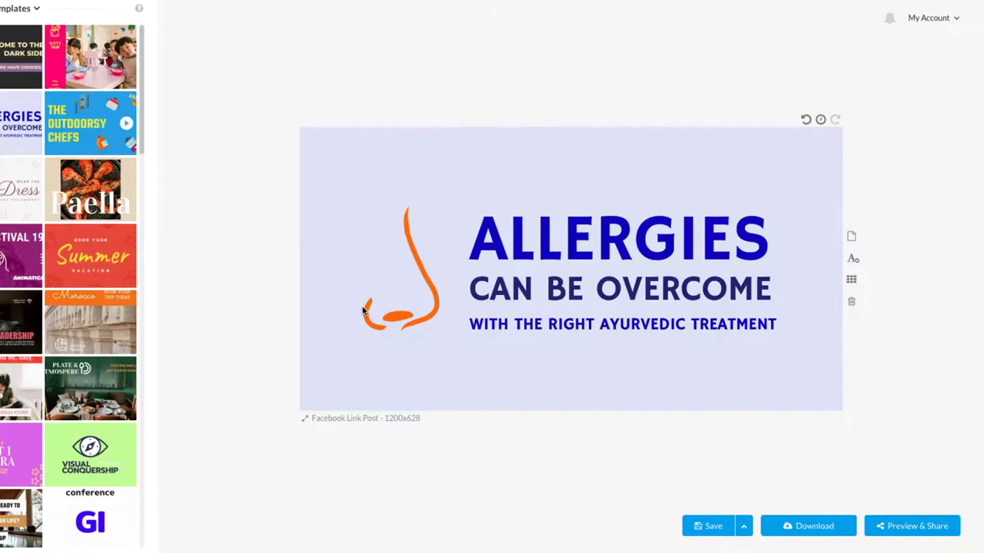
left_click(366, 426)
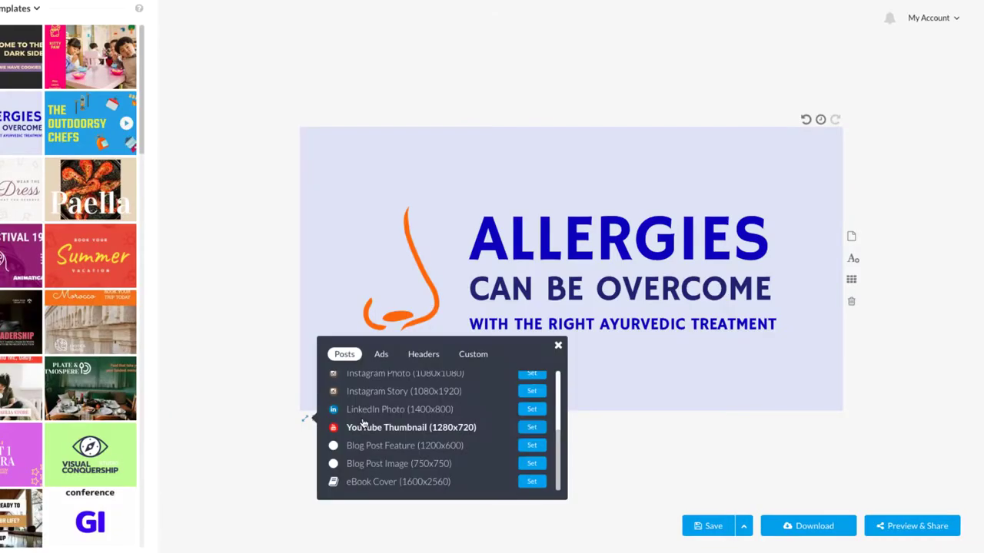
scroll(379, 388, "up", 5)
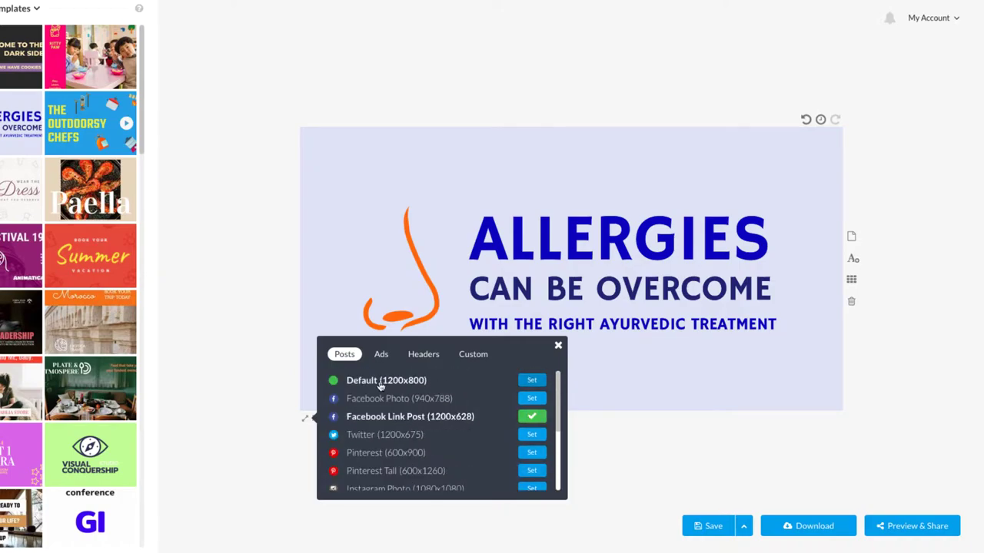
left_click(379, 384)
left_click(364, 448)
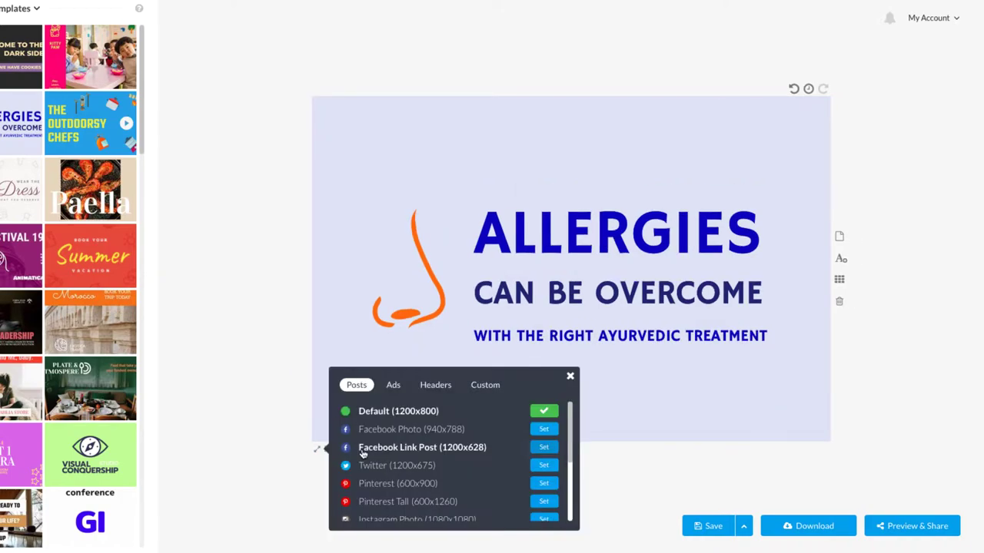
scroll(384, 454, "down", 4)
left_click(382, 498)
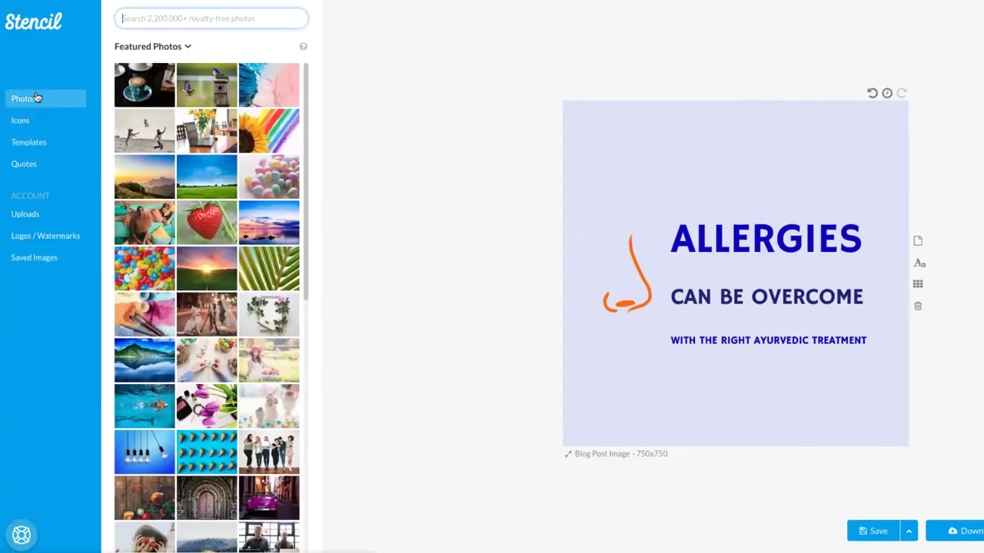
- Search photos for 'online marketing' and set the overhead desk photo as the canvas background
scroll(277, 329, "down", 3)
scroll(277, 329, "down", 15)
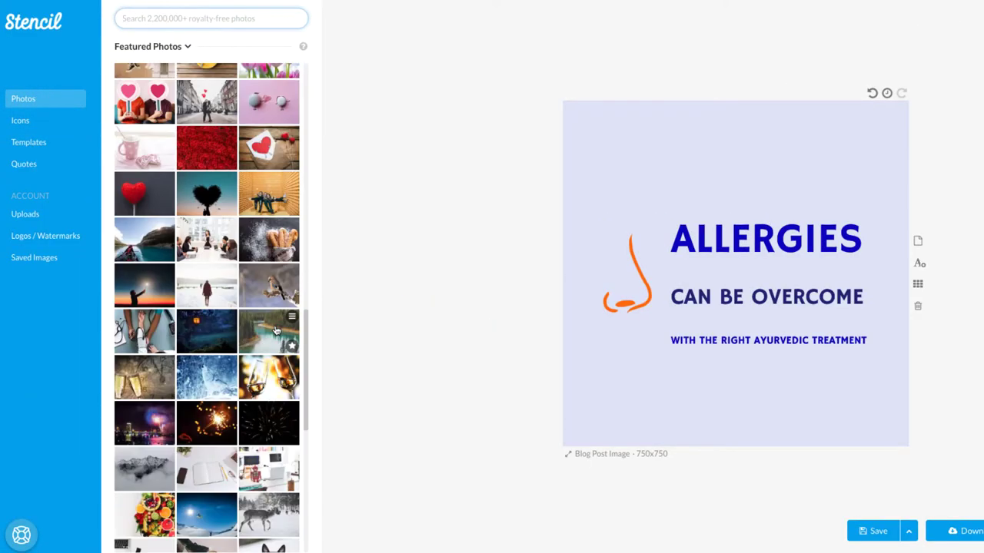
left_click(396, 58)
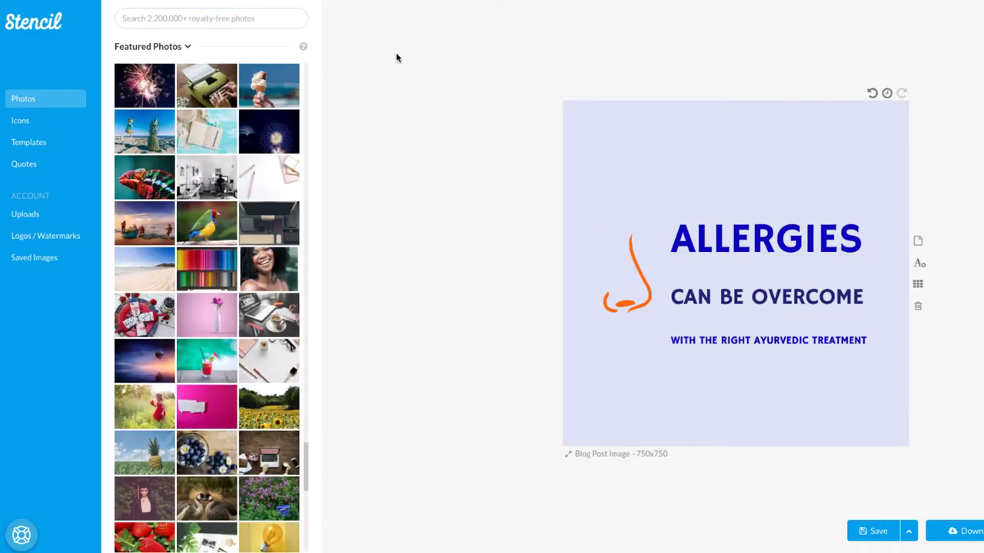
left_click(260, 17)
type("online marketing")
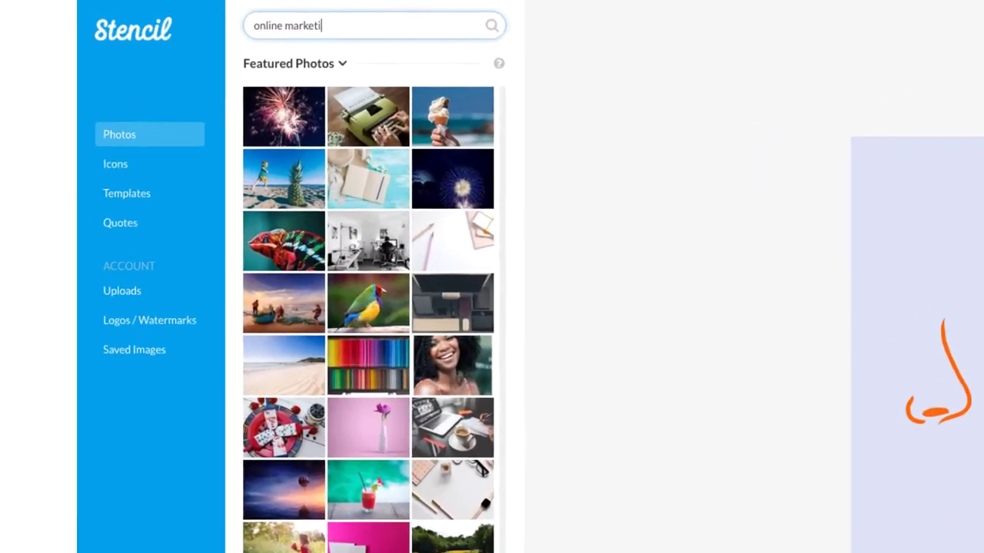
key("Return")
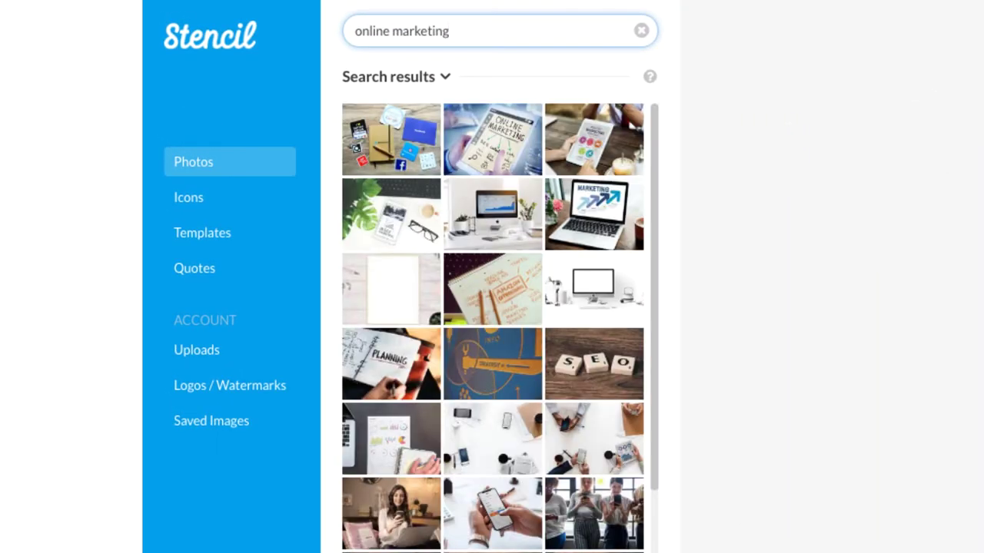
scroll(492, 331, "down", 2)
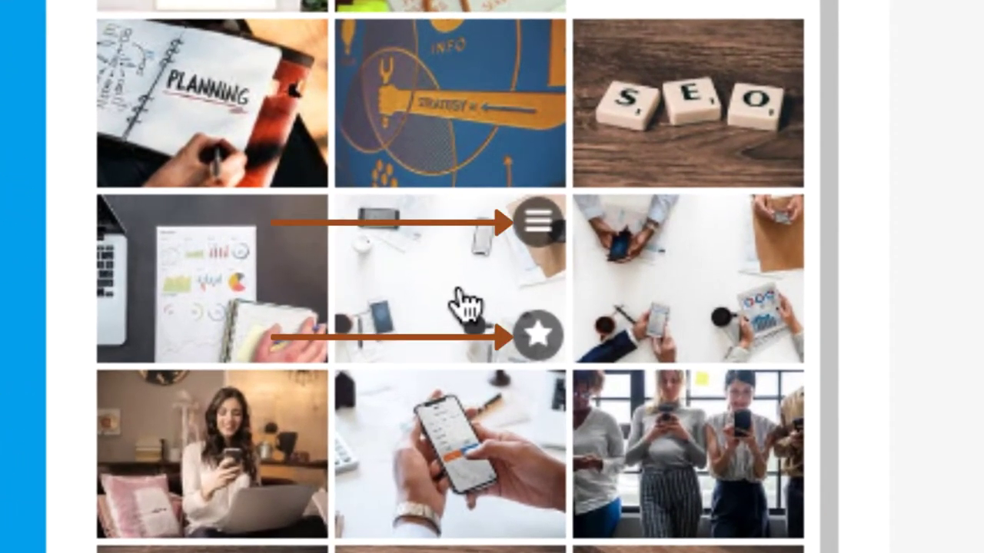
left_click(537, 224)
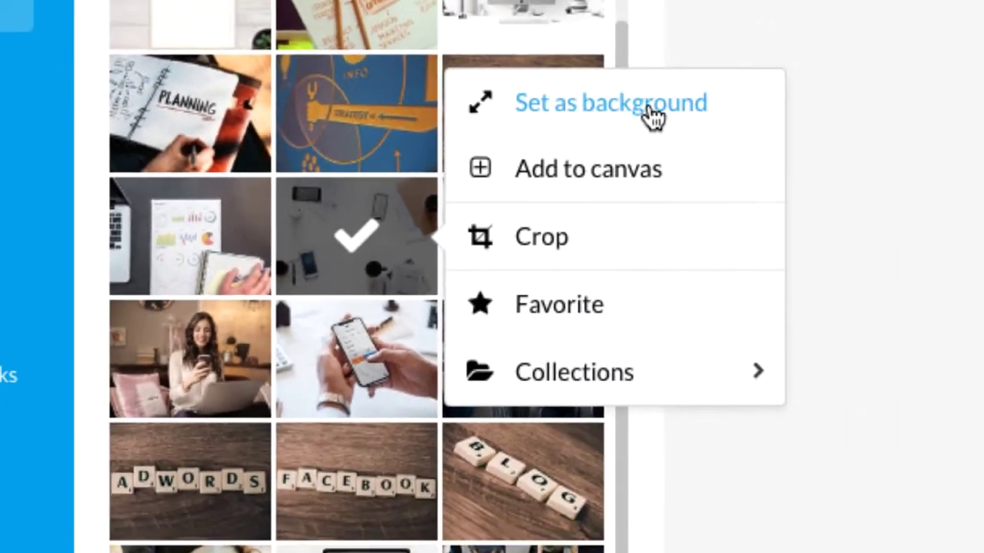
left_click(845, 87)
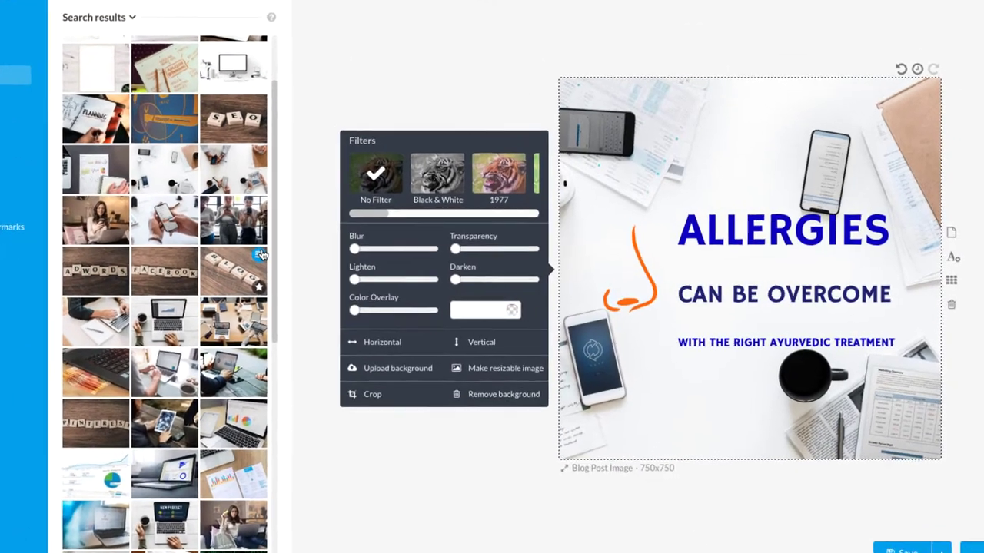
- Add the BLOG letter-tiles photo, move it over the headline and enlarge it
left_click(311, 270)
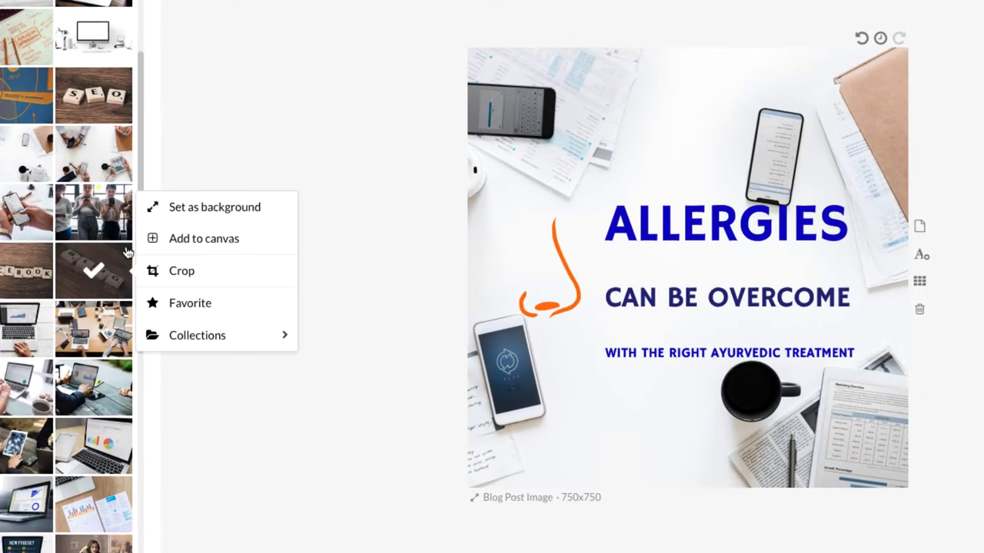
left_click(237, 246)
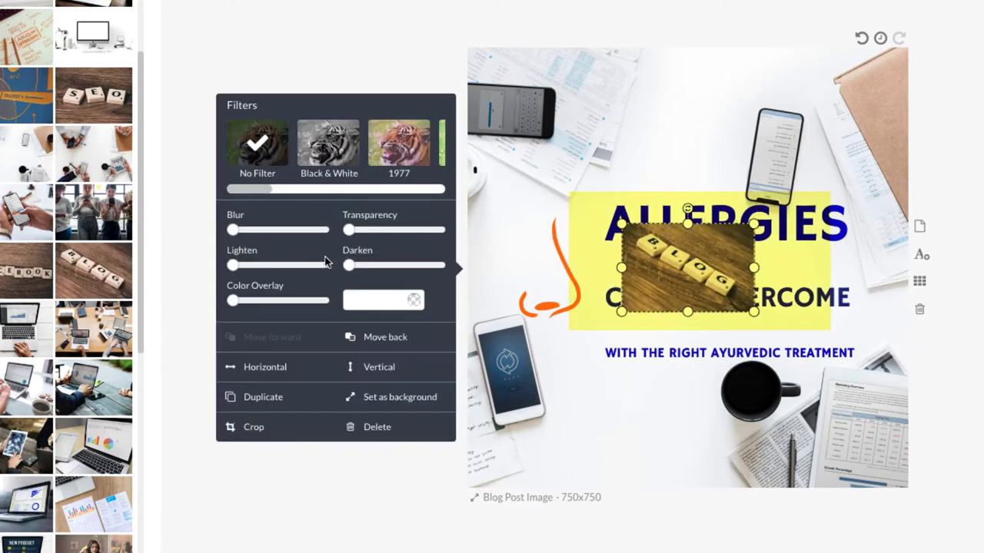
left_click_drag(684, 266, 572, 188)
left_click_drag(642, 229, 861, 386)
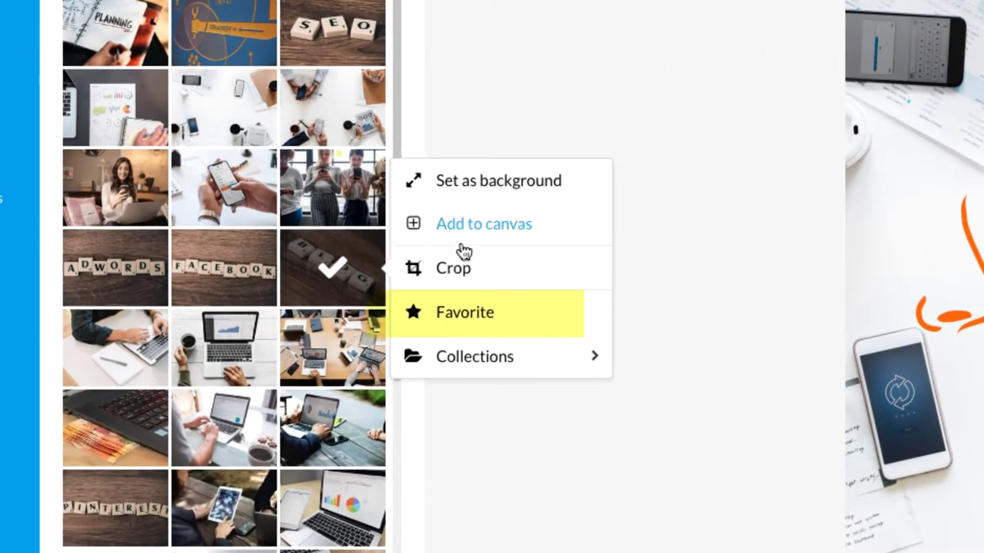
mouse_move(535, 365)
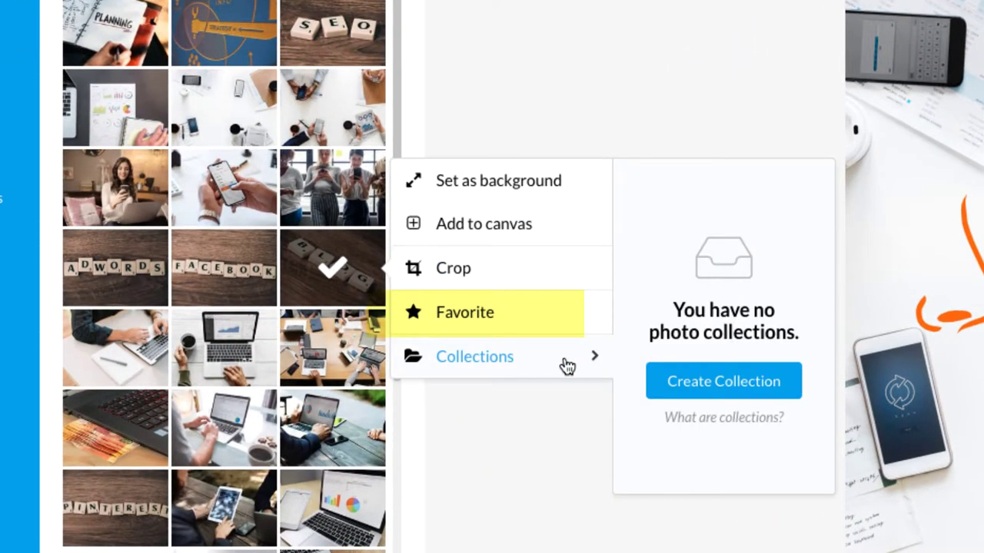
left_click(350, 274)
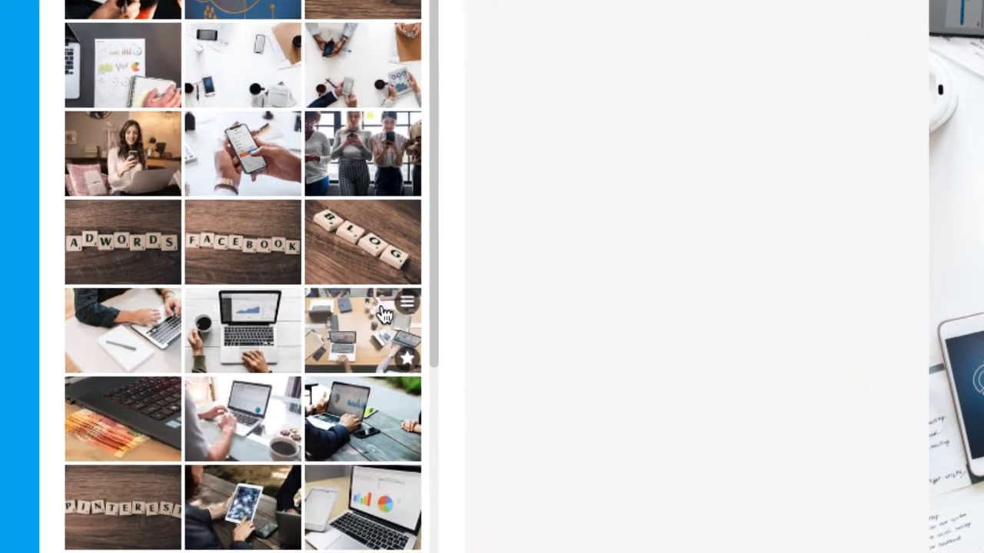
mouse_move(383, 321)
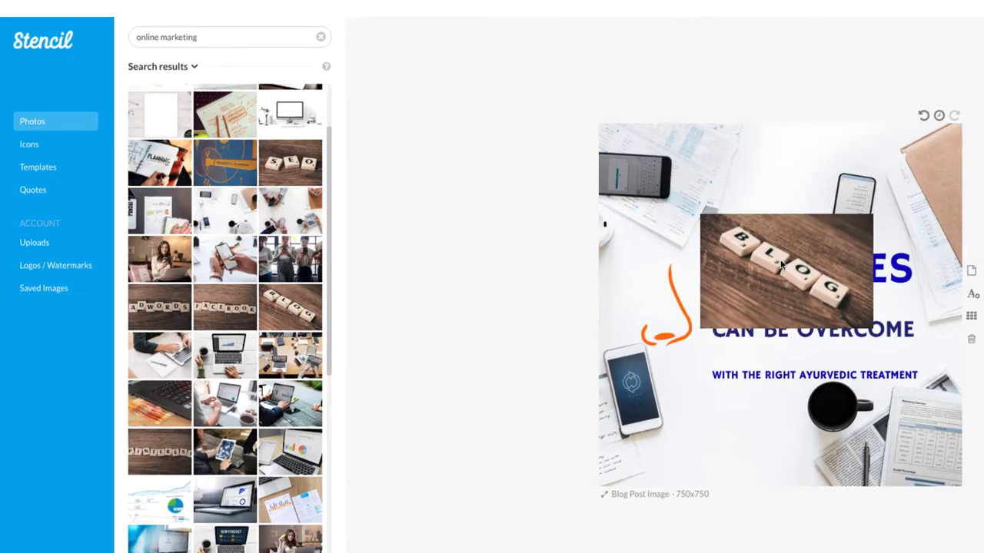
- Enlarge the BLOG photo from its lower-left corner and apply the Sepia filter
left_click(787, 272)
left_click_drag(571, 326, 482, 384)
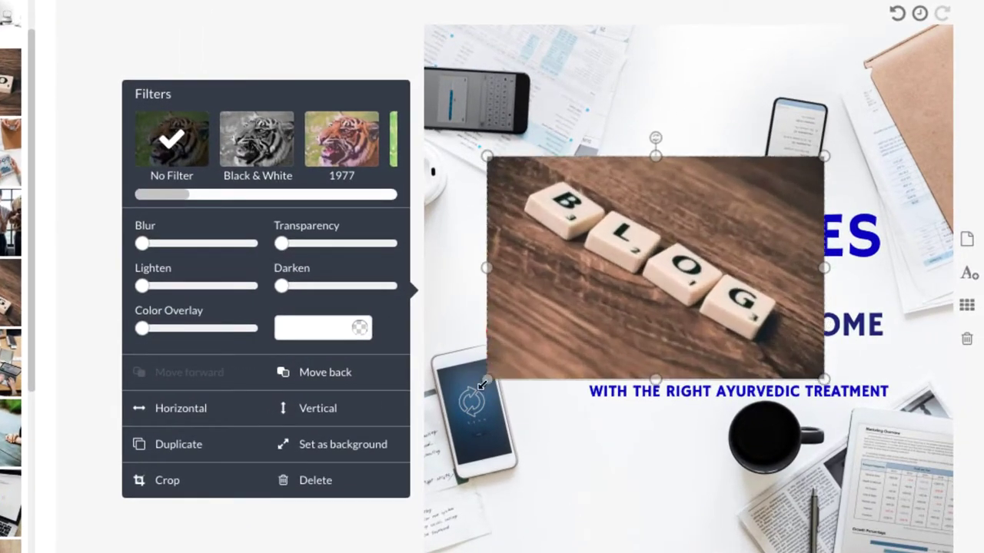
scroll(264, 161, "right", 5)
left_click(254, 148)
- Test blur, transparency and brightness, then add a softened red #ff1919 colour overlay
mouse_move(142, 243)
left_mouse_down()
mouse_move(235, 244)
mouse_move(141, 243)
left_mouse_up()
mouse_move(281, 243)
left_mouse_down()
mouse_move(376, 244)
mouse_move(282, 243)
left_mouse_up()
left_click_drag(176, 289, 125, 286)
mouse_move(281, 286)
left_mouse_down()
mouse_move(343, 291)
mouse_move(281, 286)
left_mouse_up()
left_click_drag(142, 329, 173, 328)
left_click(323, 328)
left_click(307, 131)
- Mirror and flip the BLOG photo, then restore its original orientation
left_click(179, 415)
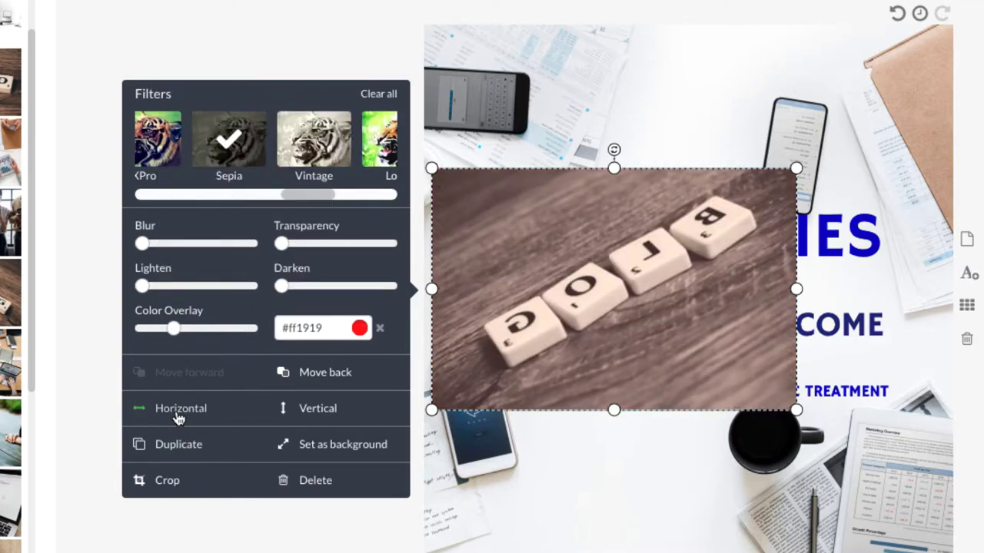
left_click(178, 416)
left_click(319, 410)
left_click(321, 411)
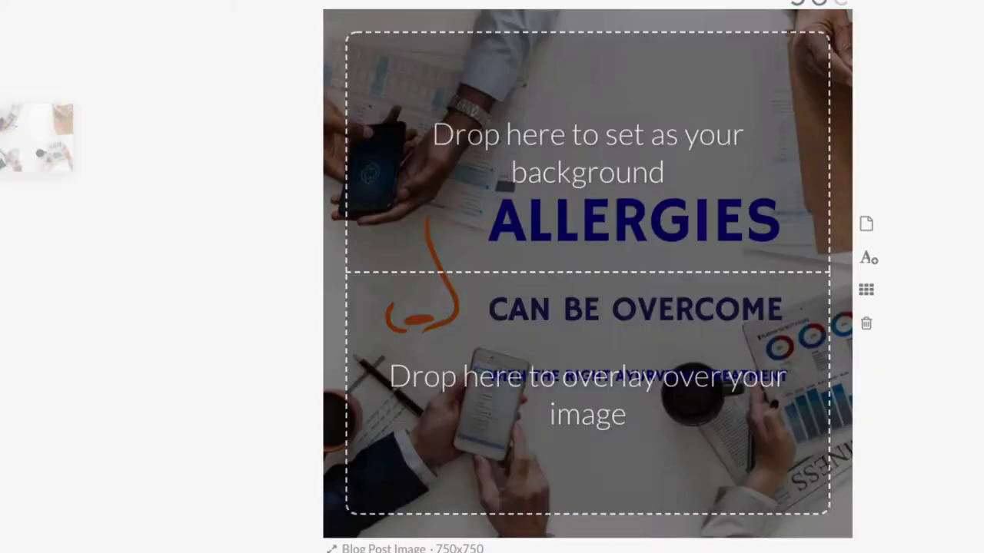
- Place the meeting photo, move it off the headline, and bring it in front of the text
left_click_drag(38, 147, 728, 435)
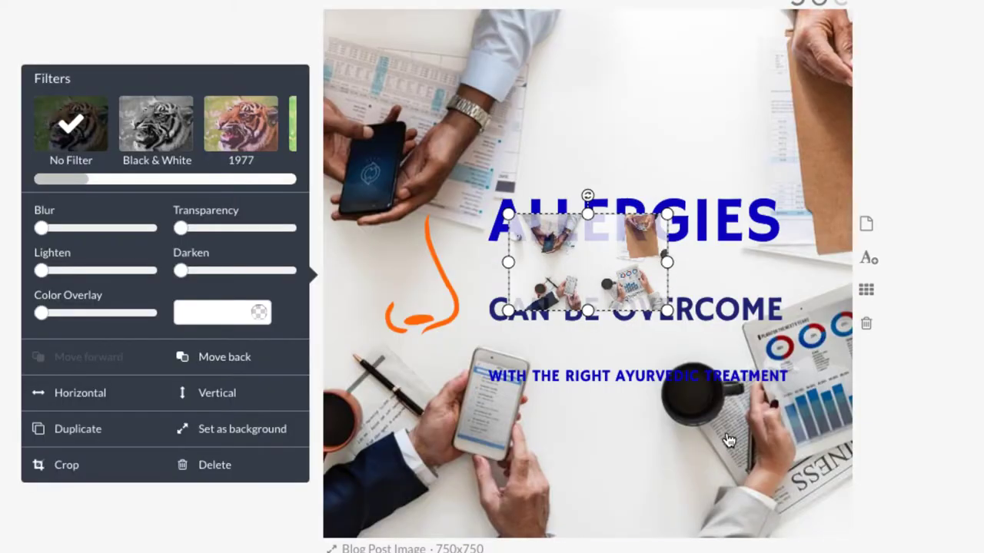
left_click_drag(600, 306, 480, 183)
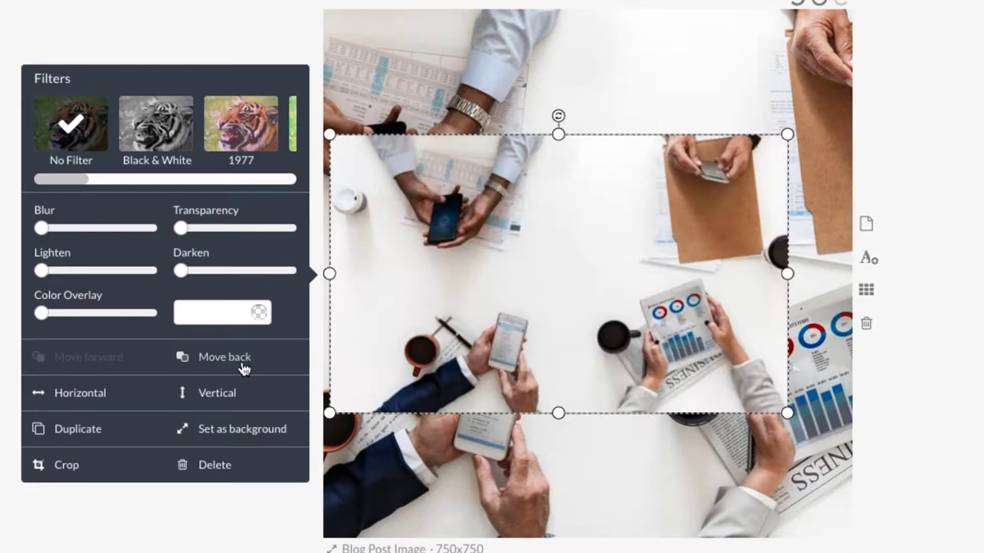
left_click(239, 366)
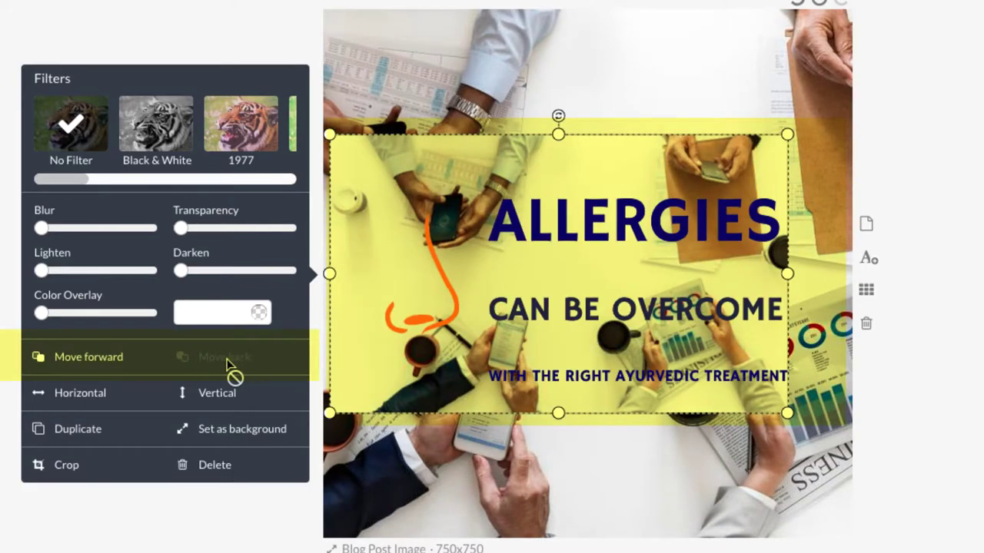
left_click(112, 360)
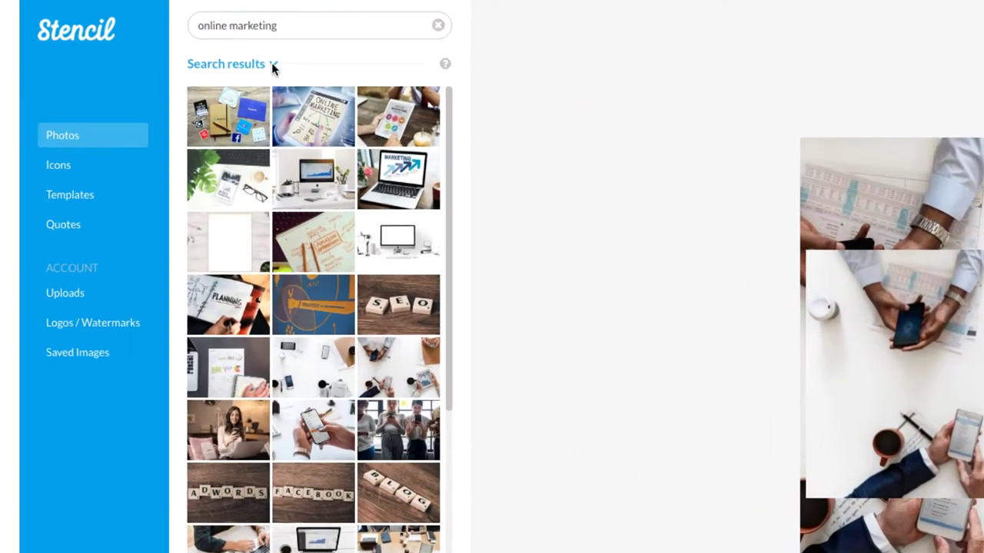
- Switch the library from photos to icons and browse the Activity category
left_click(159, 74)
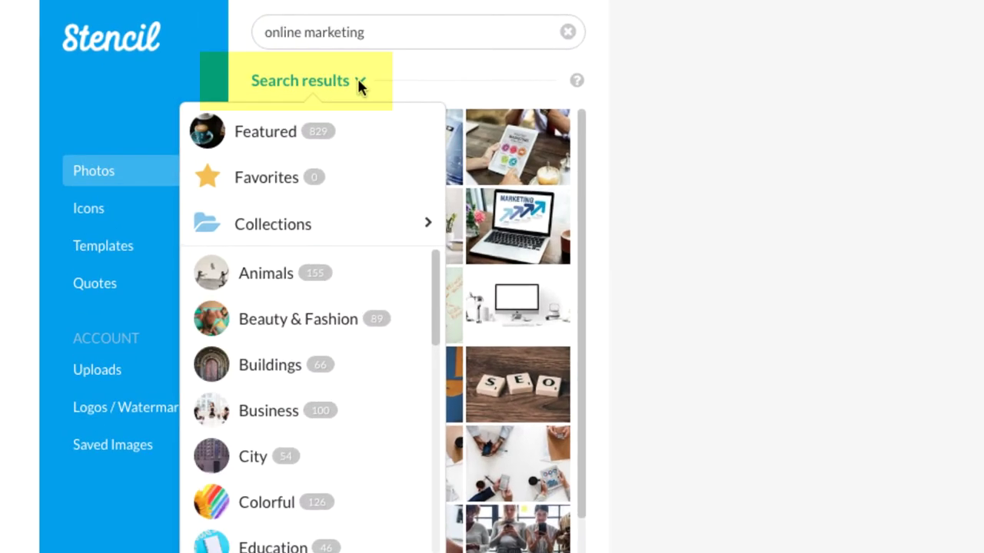
scroll(352, 496, "down", 1)
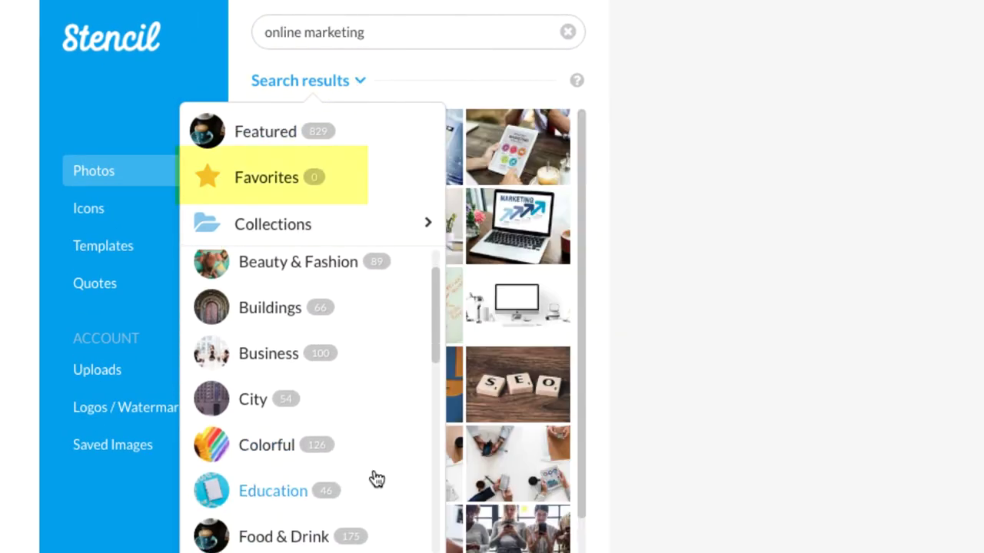
scroll(377, 480, "down", 10)
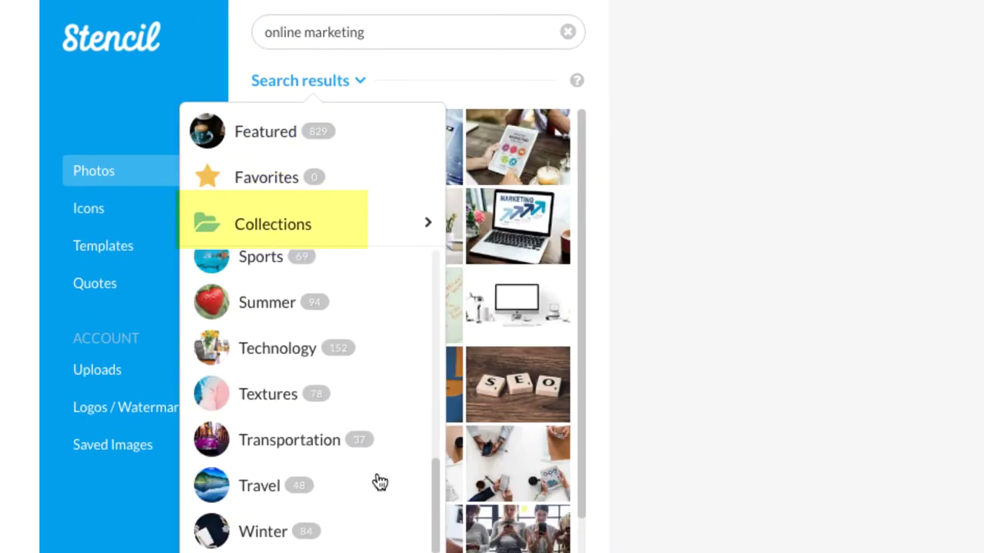
scroll(377, 481, "up", 10)
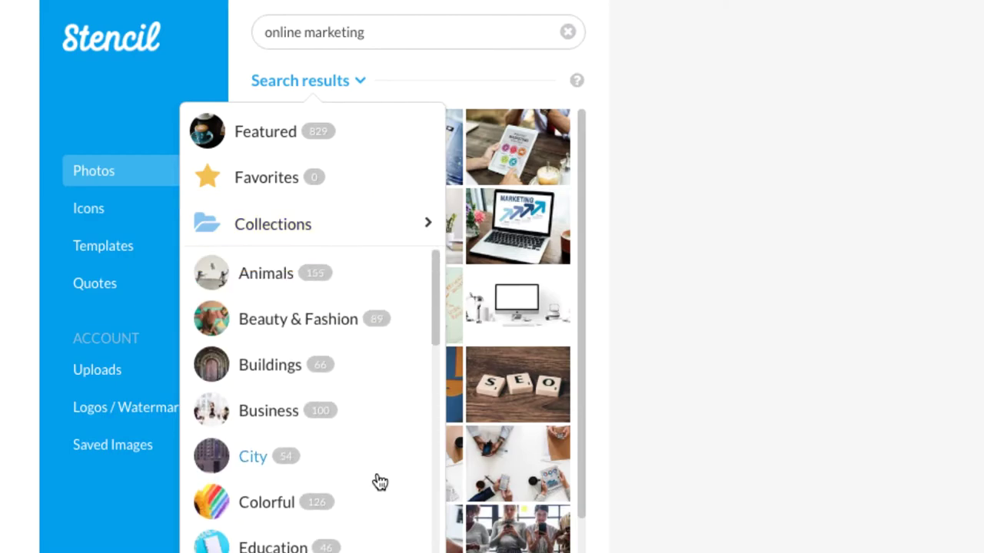
left_click(113, 219)
scroll(411, 331, "down", 15)
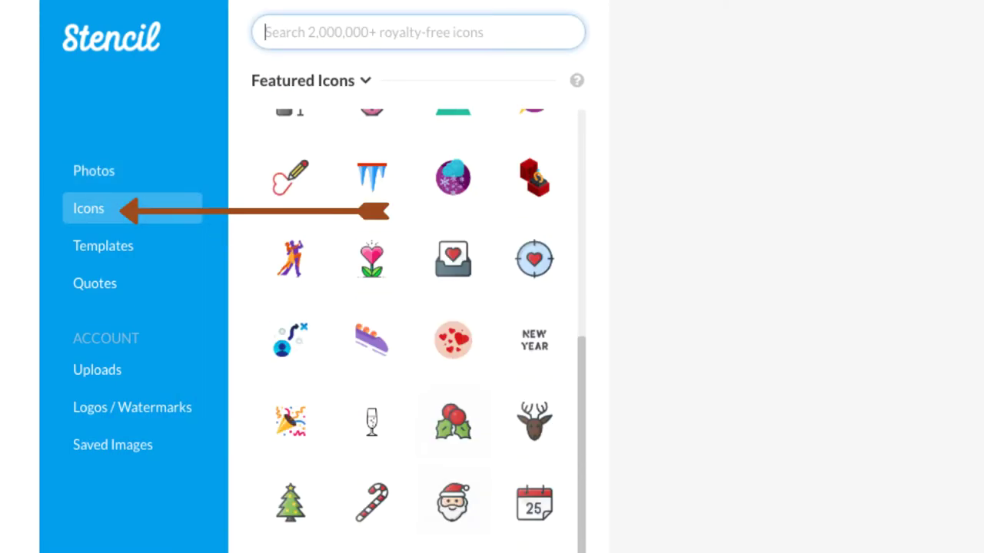
scroll(412, 330, "down", 15)
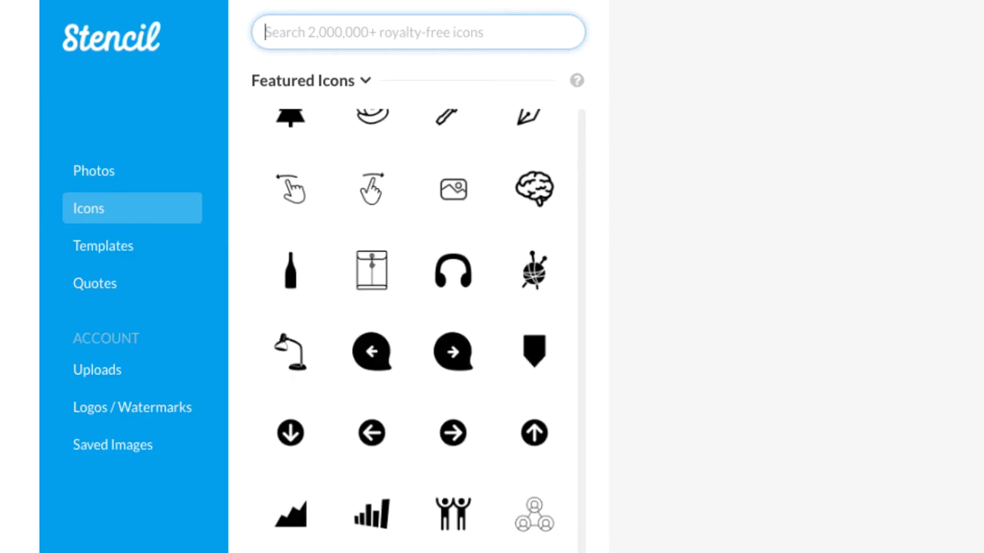
left_click(344, 91)
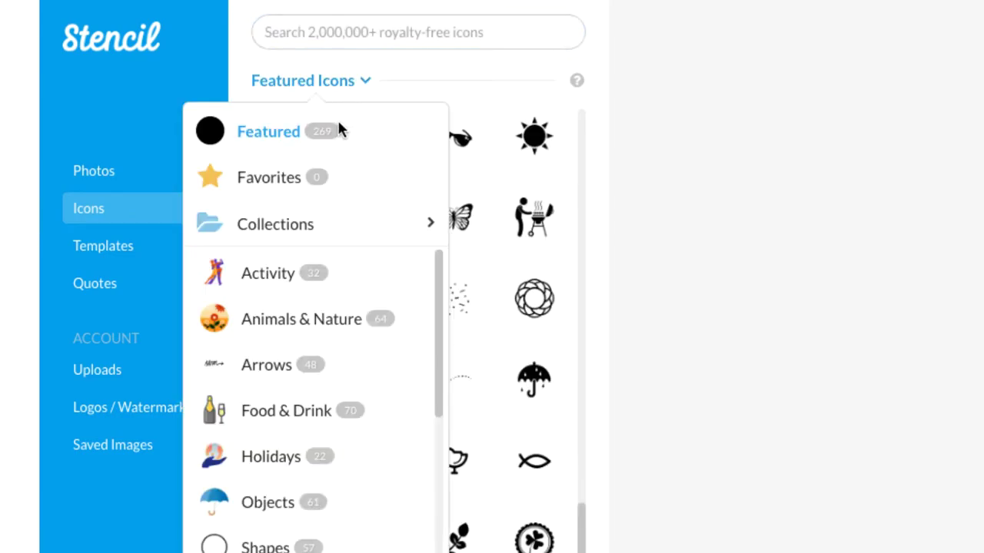
left_click(274, 278)
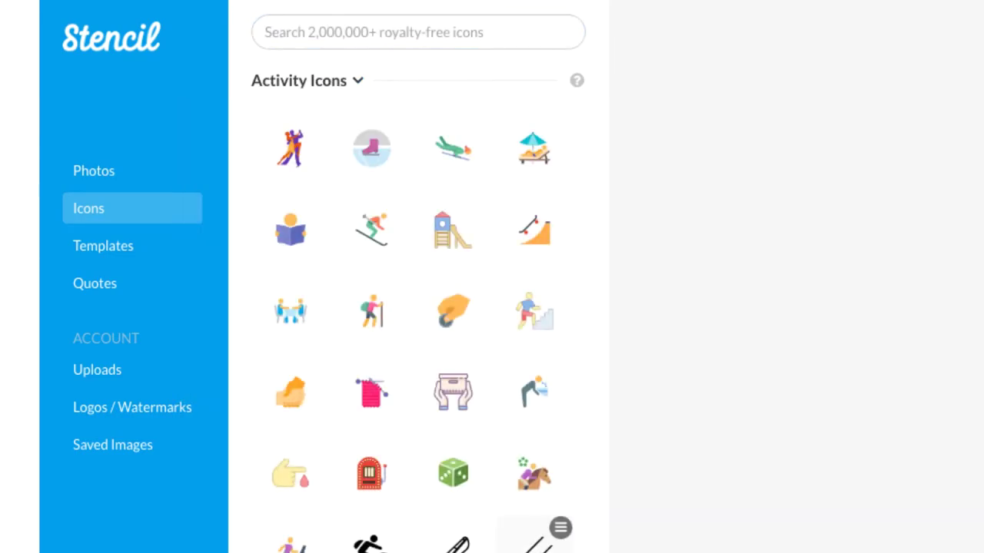
scroll(489, 515, "down", 10)
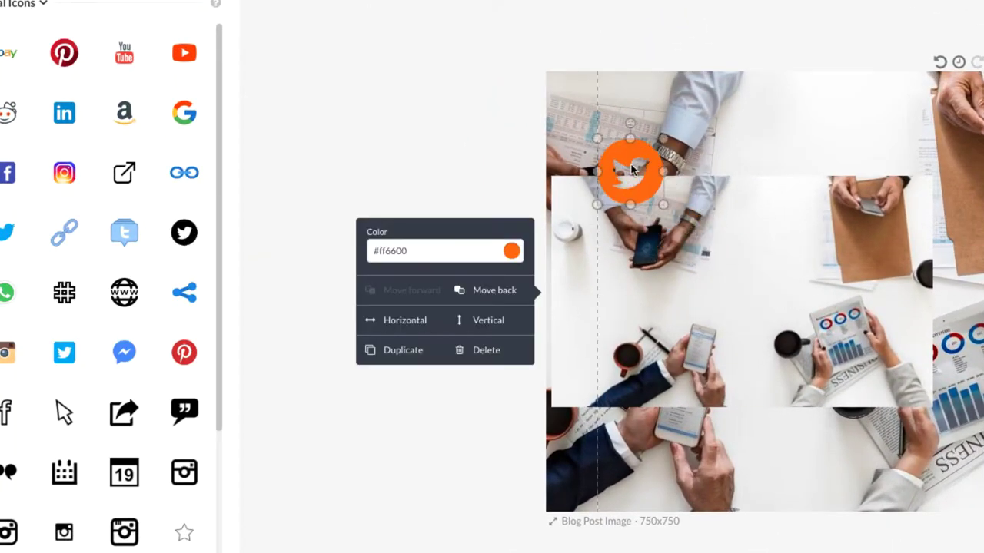
- Add the Twitter icon to the blog image and colour it green
left_click(512, 251)
left_click(441, 364)
left_click_drag(487, 425, 488, 376)
- Place the Pinterest icon lower right at about 270px and test its transparency
left_click_drag(63, 53, 846, 384)
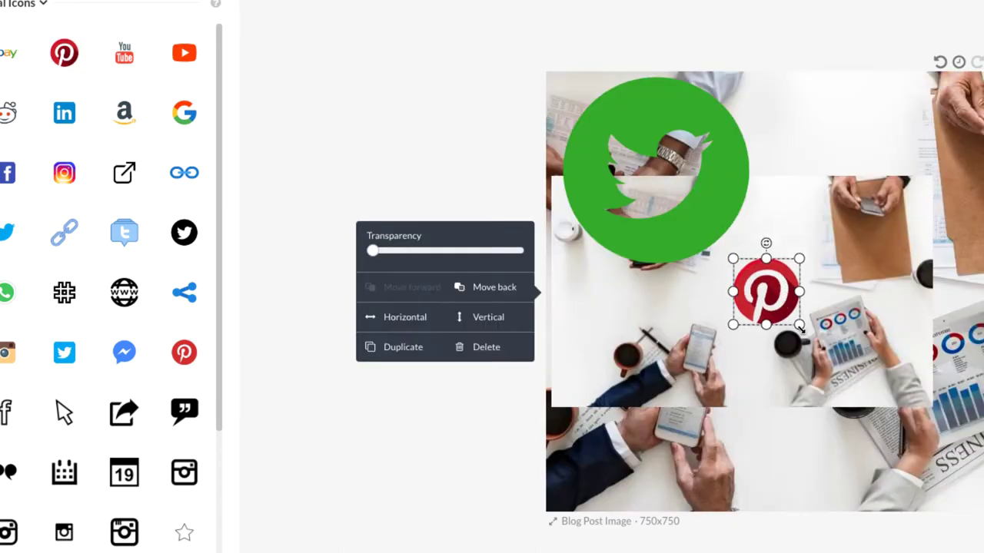
left_click_drag(800, 322, 944, 467)
left_click_drag(838, 362, 777, 368)
left_click_drag(392, 251, 371, 252)
- Look through the Uploads collection and scroll the featured templates
left_click(48, 278)
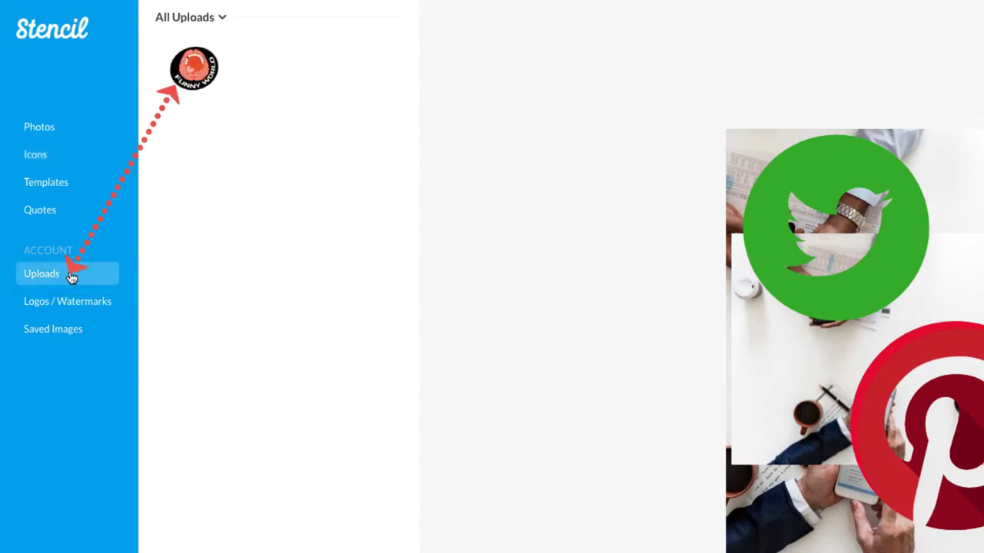
left_click(40, 186)
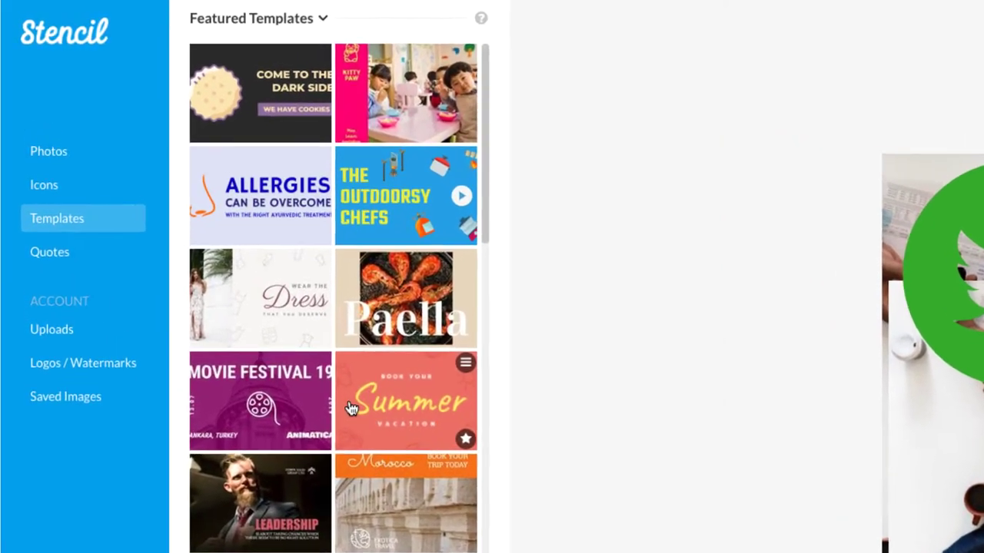
scroll(273, 308, "down", 15)
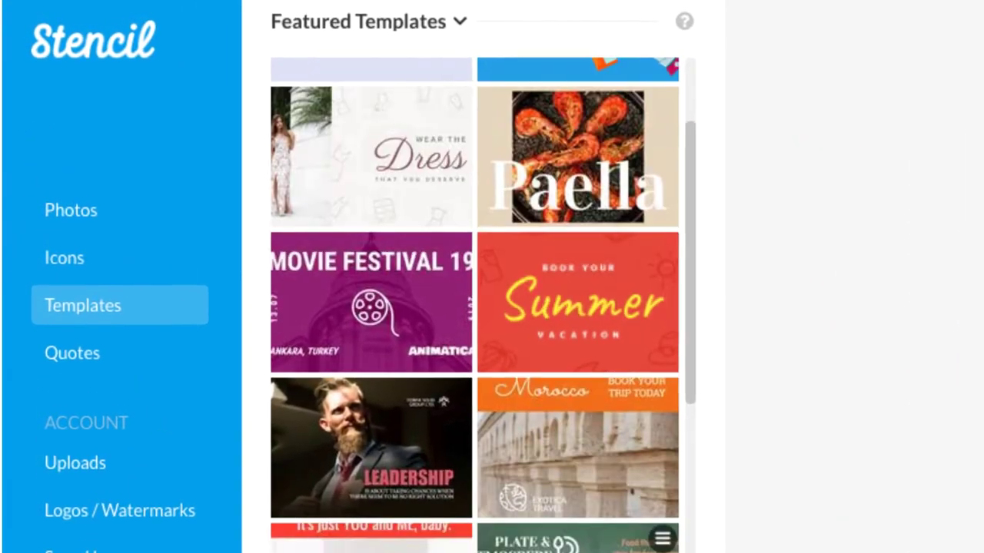
scroll(476, 307, "down", 15)
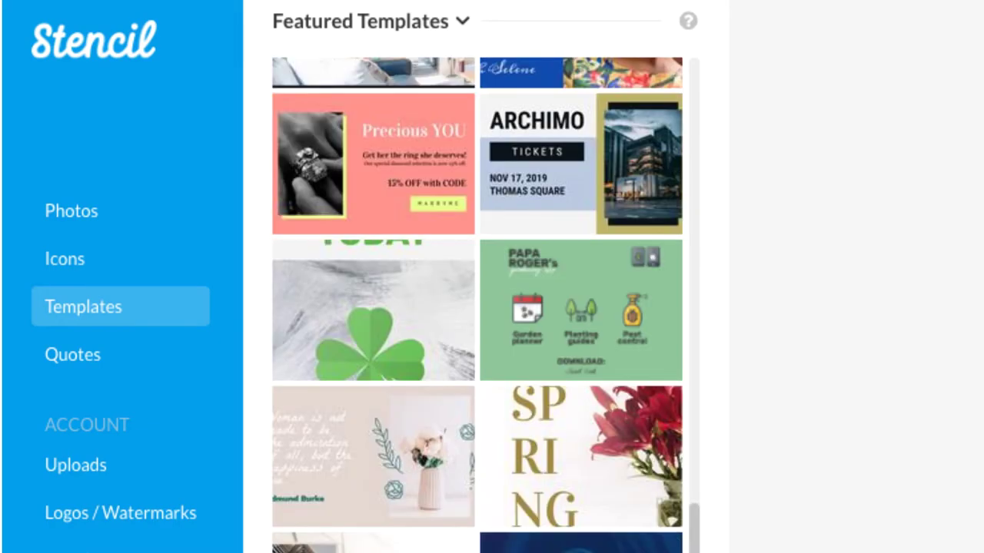
scroll(476, 307, "down", 20)
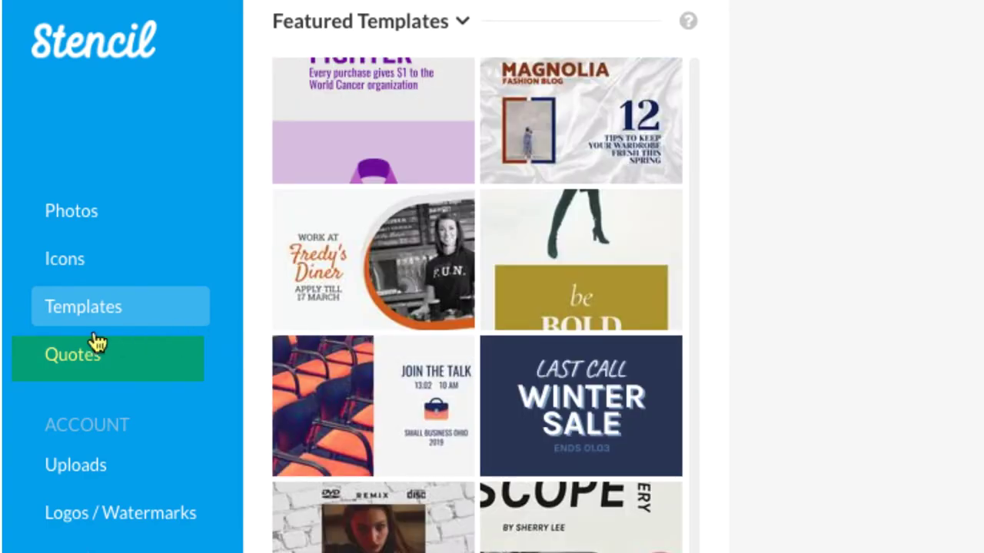
- Browse the featured quotes and open a quote card's options
left_click(98, 344)
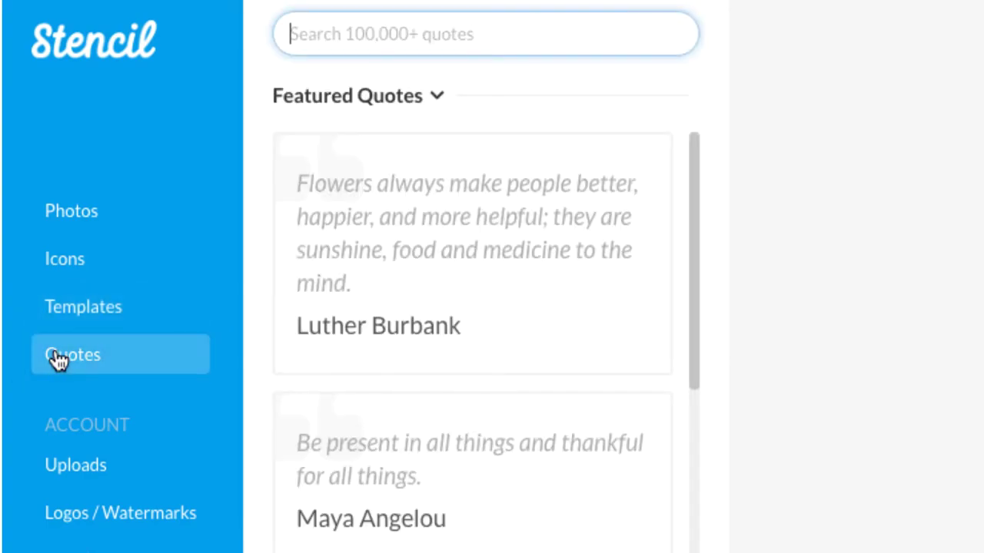
scroll(619, 483, "down", 15)
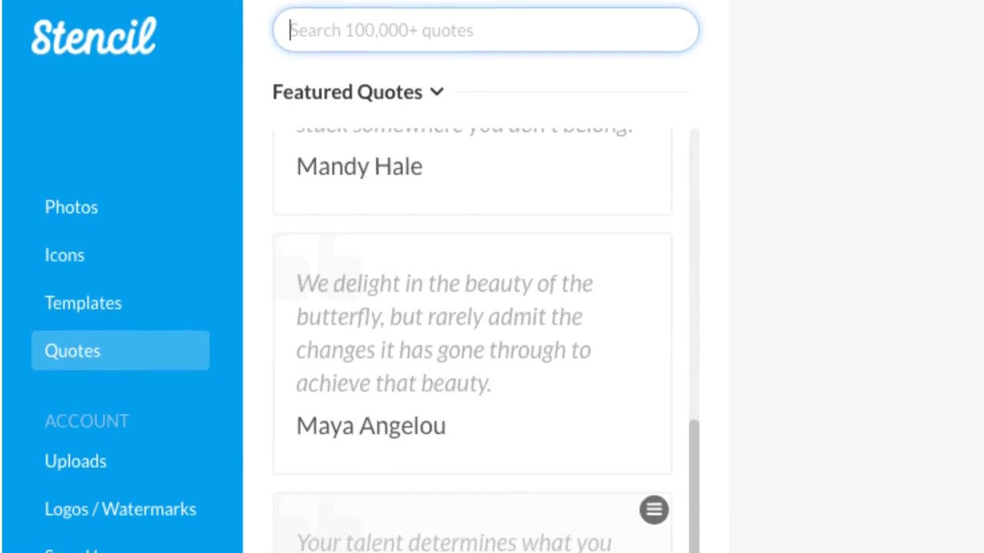
scroll(654, 356, "down", 15)
left_click(654, 189)
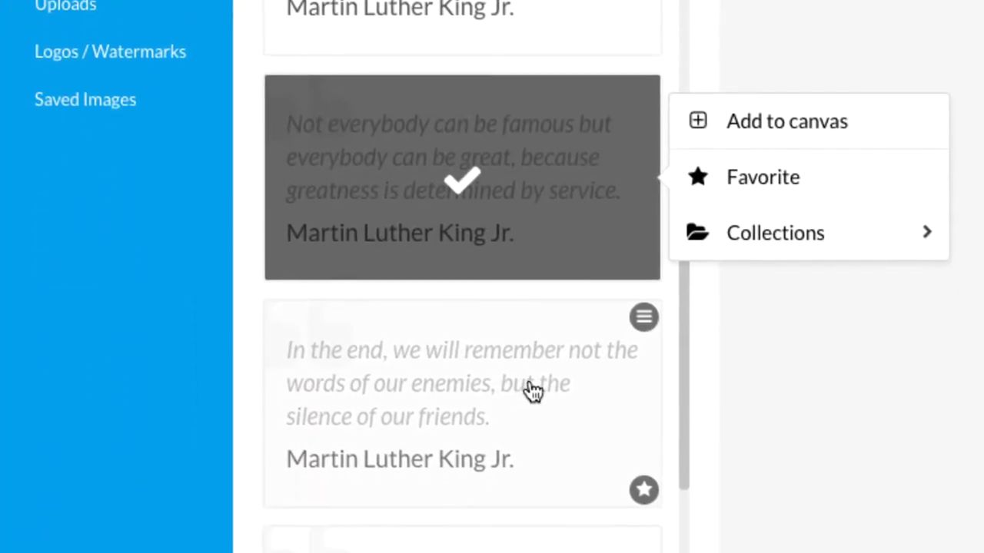
scroll(588, 337, "down", 5)
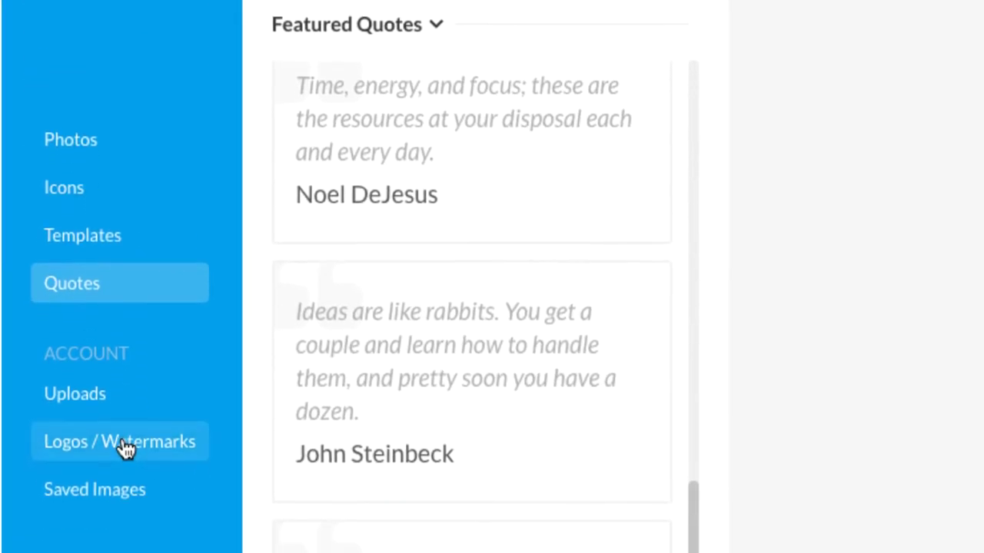
- Check Logos/Watermarks and Saved Images, opening the saved anime products design
left_click(115, 29)
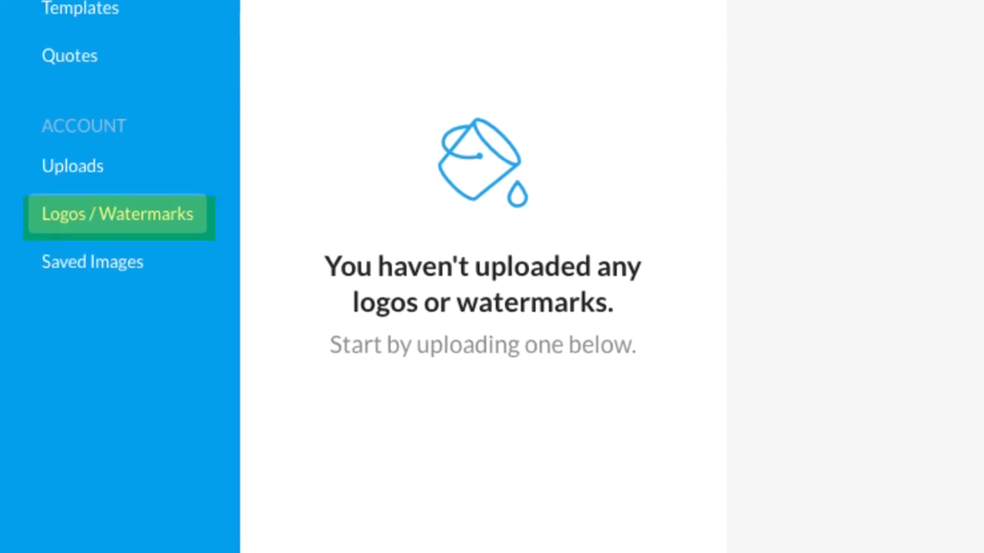
left_click(99, 265)
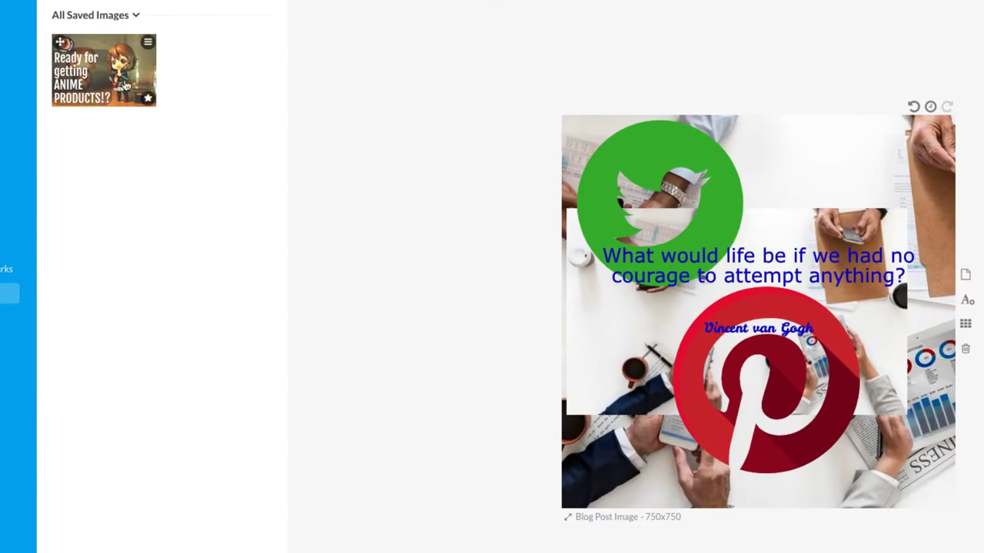
left_click(122, 80)
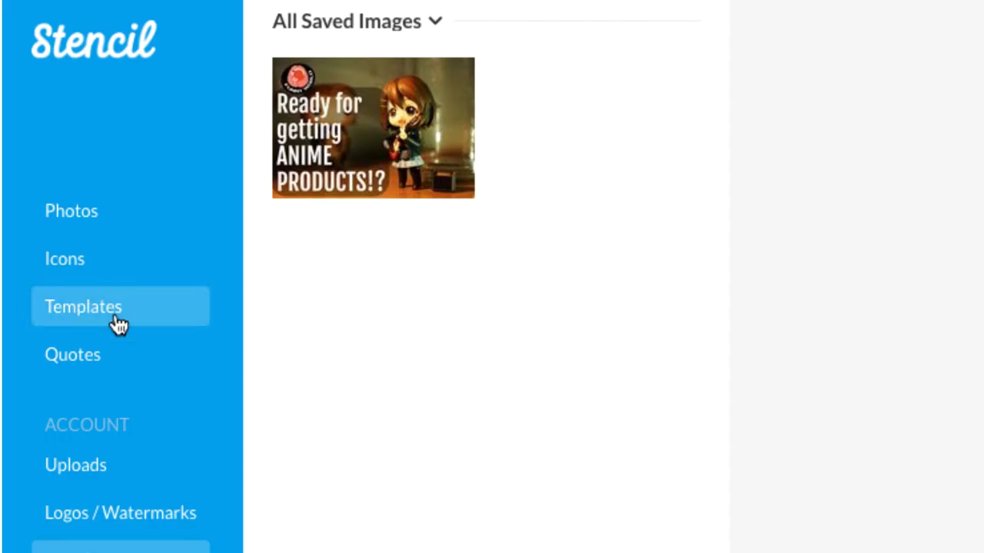
- Load the JEROME SHOOTS YouTube thumbnail template and select its photo, camera icon and title
left_click(116, 325)
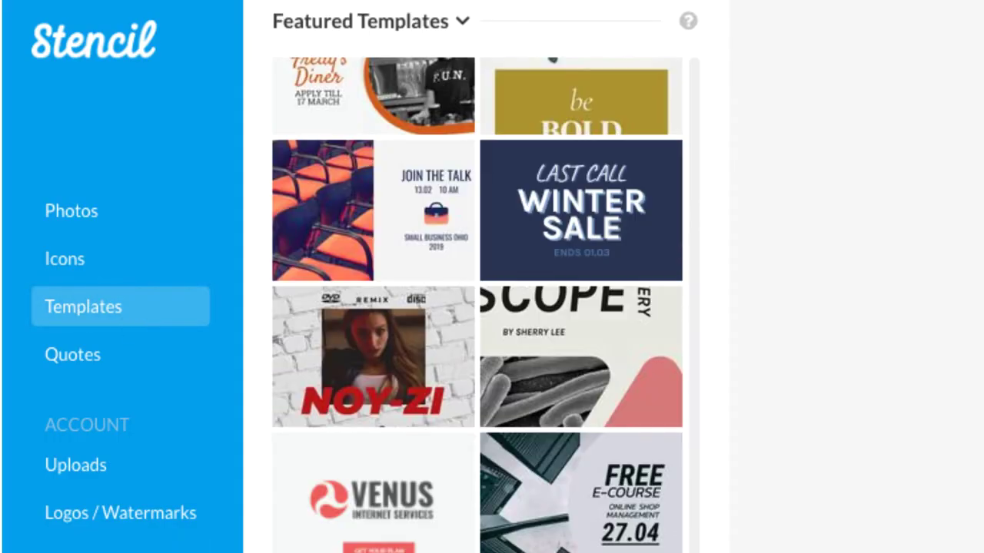
scroll(208, 346, "down", 3)
left_click(223, 423)
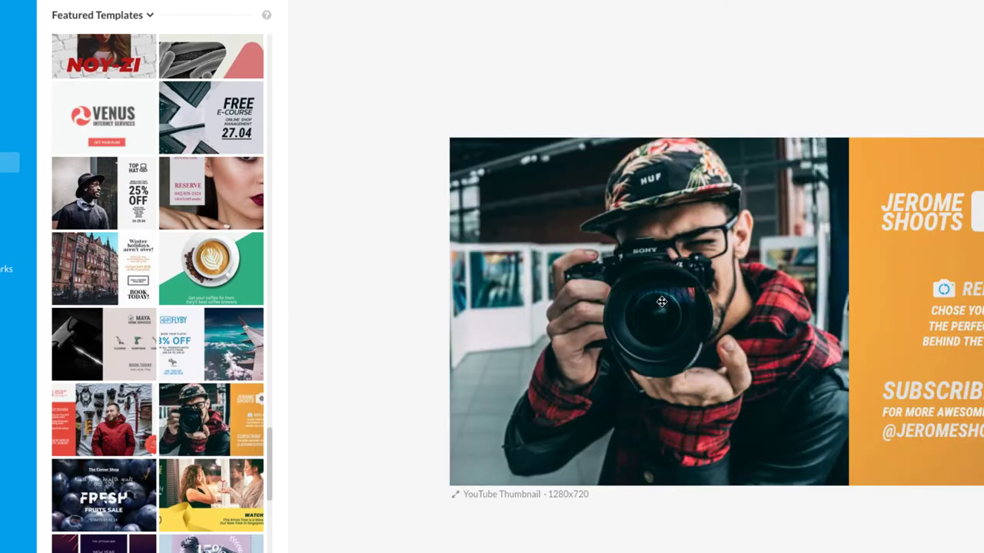
left_click(661, 302)
left_click(790, 164)
left_click(916, 220)
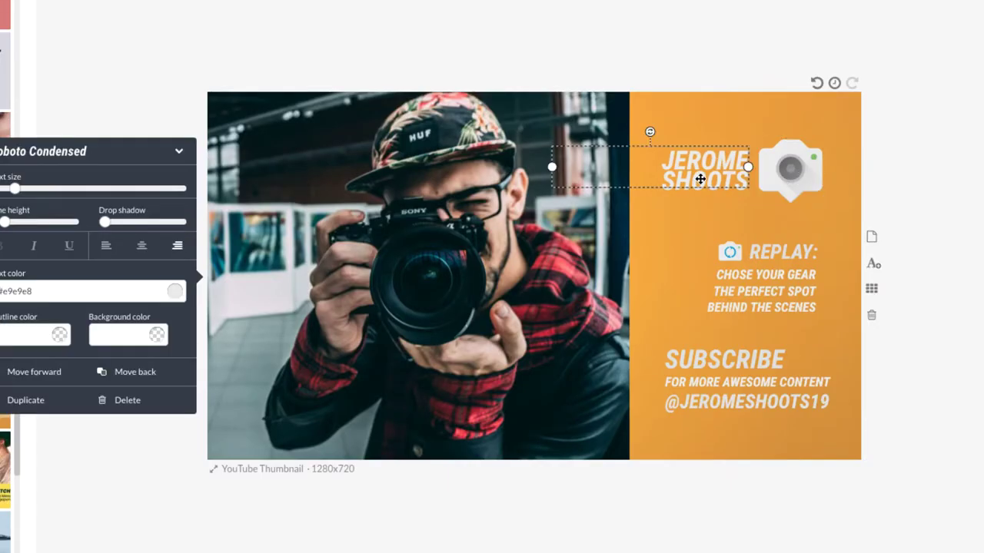
- Shift the camera icon and the JEROME SHOOTS title further right
left_click(844, 112)
key("Escape")
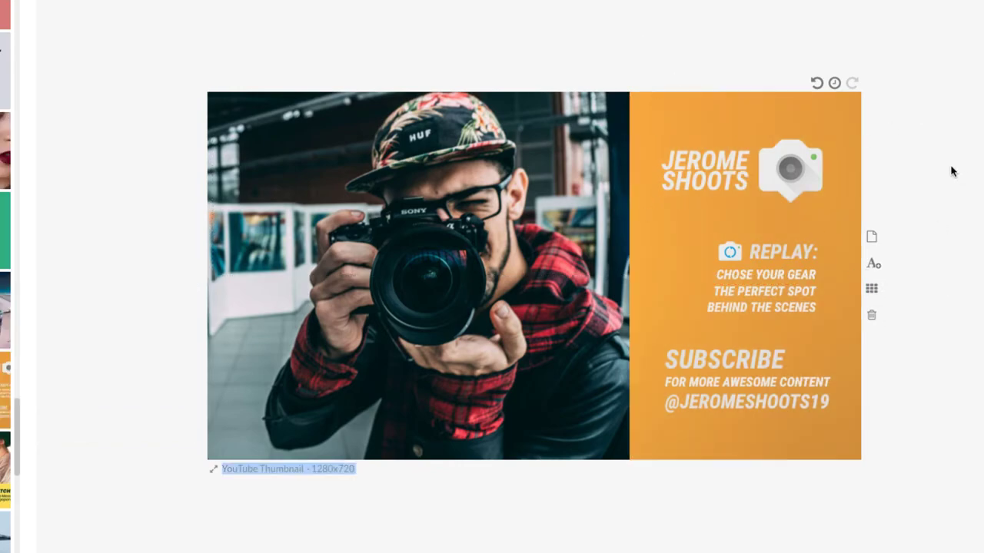
left_click_drag(816, 149, 843, 147)
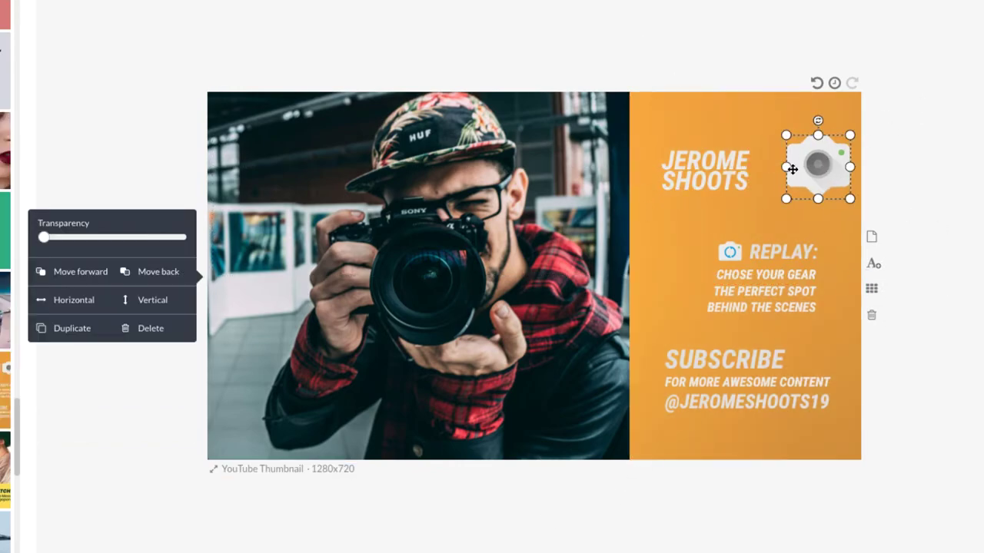
left_click_drag(730, 173, 759, 173)
- Add a new text box to the thumbnail and edit it to read 'Double Click!'
left_click(783, 163)
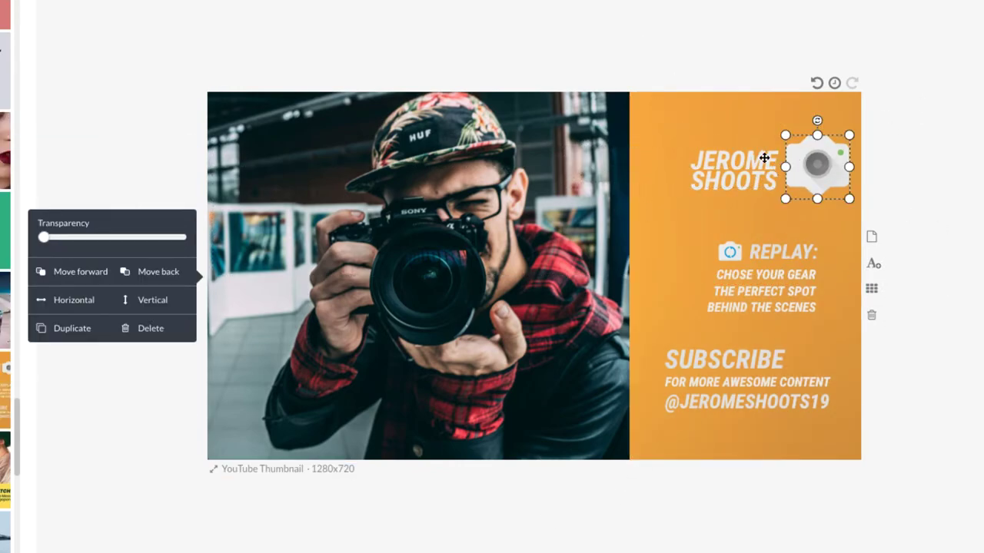
key("t")
double_click(667, 125)
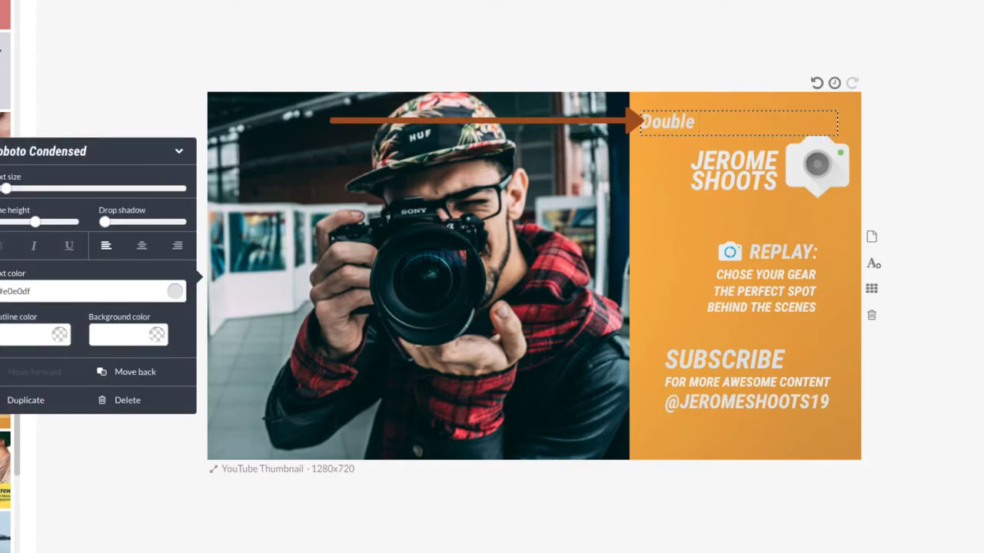
type("!")
- Enlarge the 'Double Click!' text over the photo with adjusted line height, full shadow and centre alignment
left_click_drag(6, 189, 60, 189)
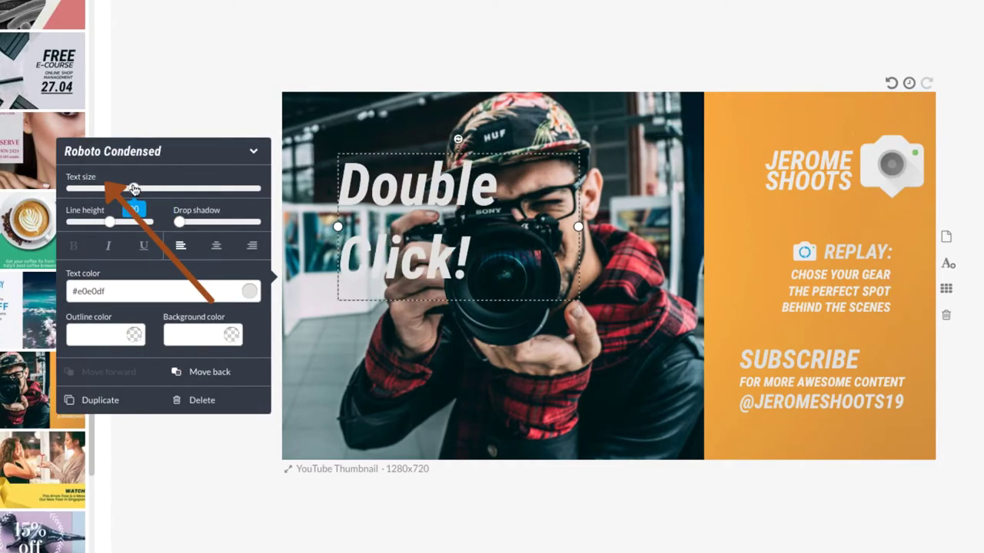
left_click_drag(34, 222, 20, 228)
left_click_drag(94, 229, 123, 222)
left_click_drag(180, 223, 255, 222)
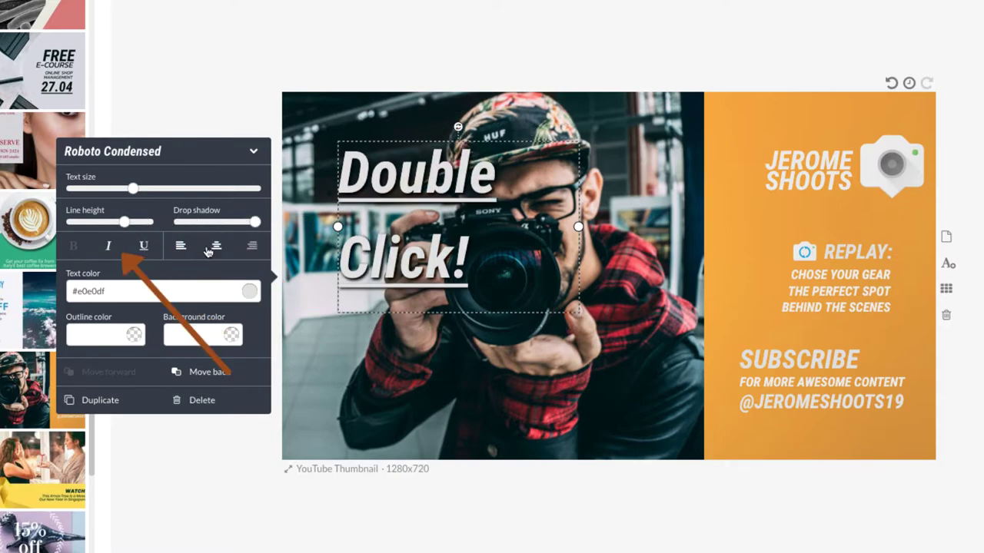
left_click(216, 246)
- Colour the 'Double Click!' text olive with a red outline and dark red background
left_click(154, 291)
left_click(185, 171)
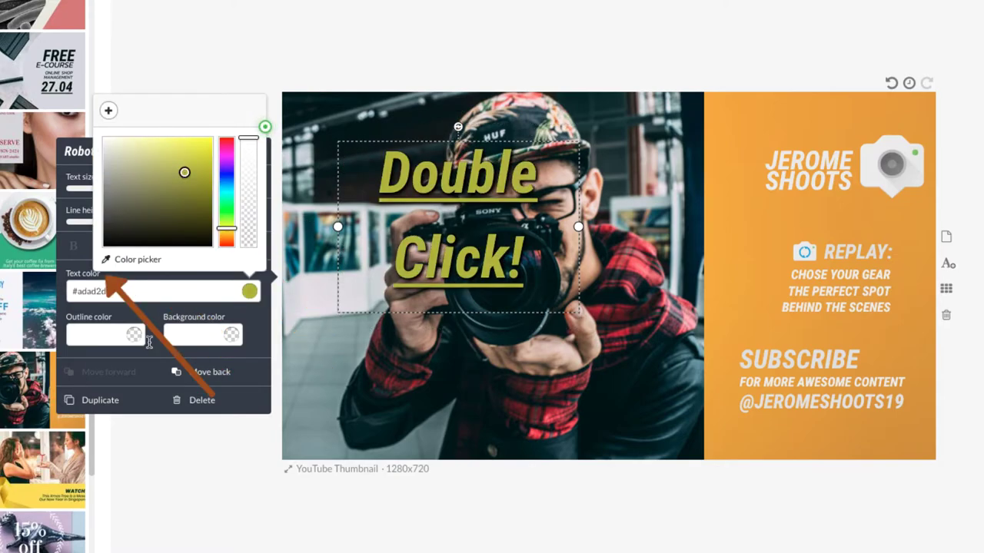
left_click(100, 334)
left_click(85, 224)
left_click(89, 210)
left_click(231, 334)
left_click(175, 222)
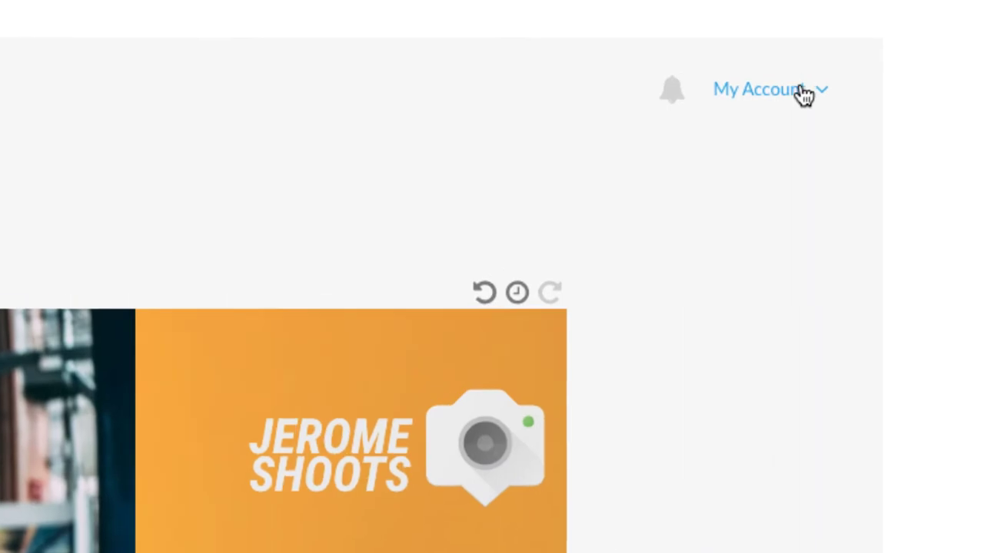
- Browse the Import Google Fonts list, then place a new text element on the orange panel
left_click(804, 95)
left_click(787, 198)
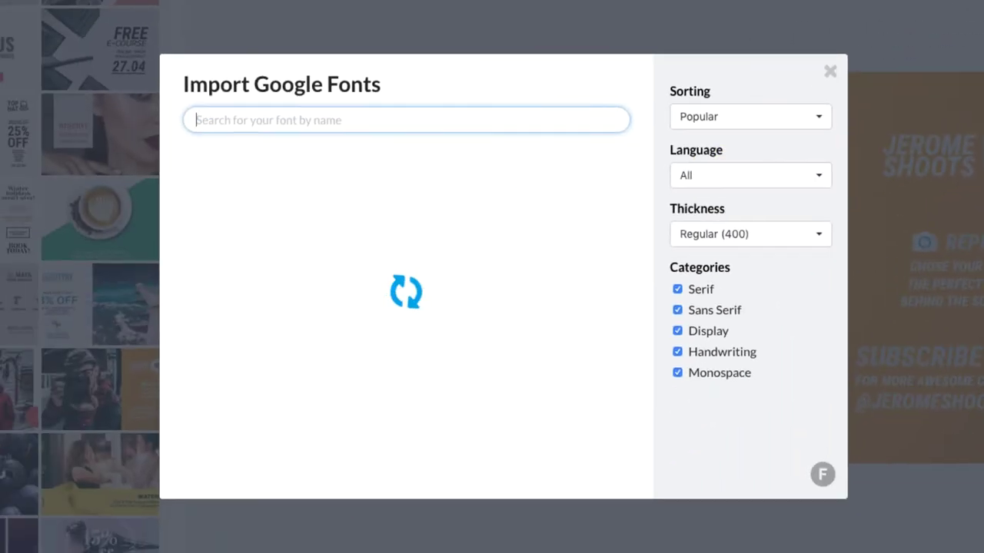
scroll(474, 342, "down", 15)
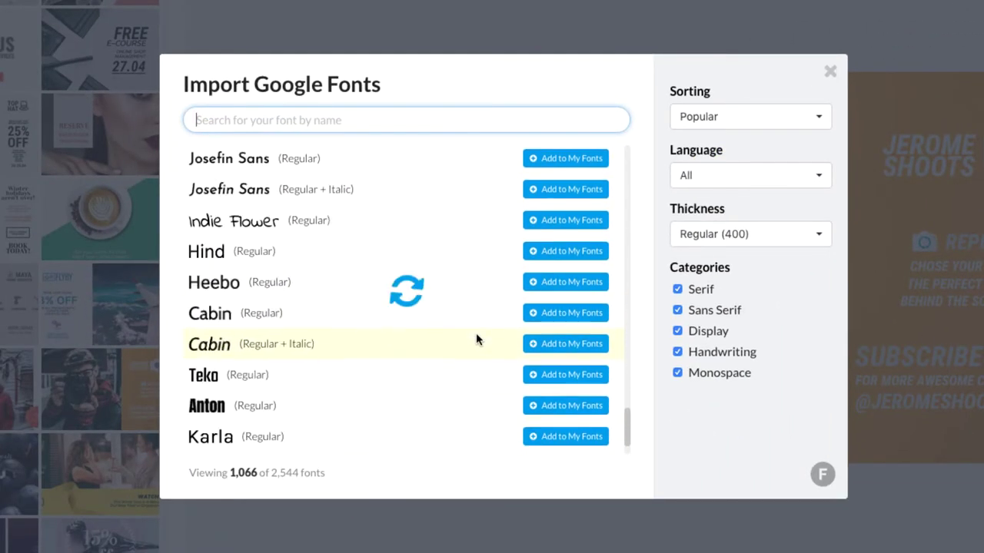
scroll(476, 339, "down", 2)
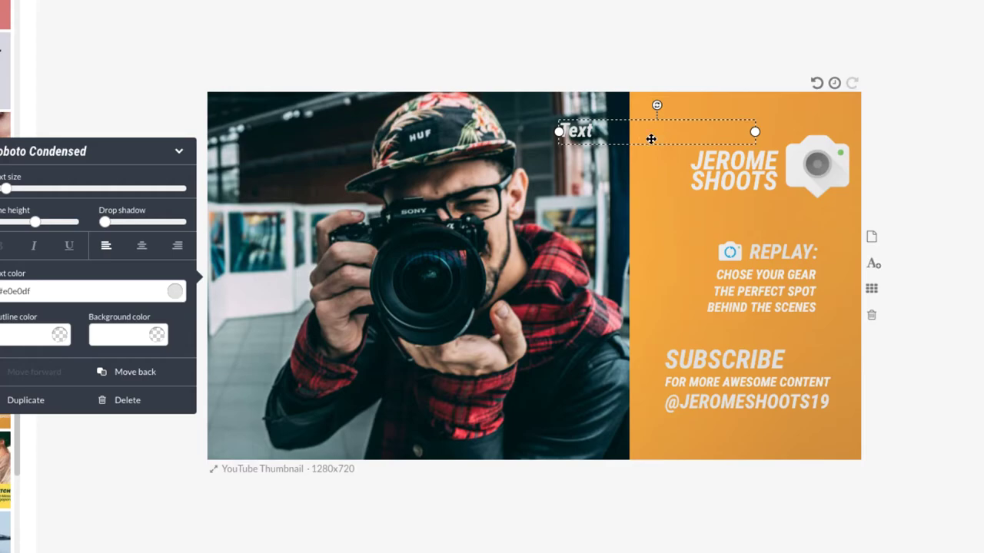
left_click_drag(650, 139, 731, 126)
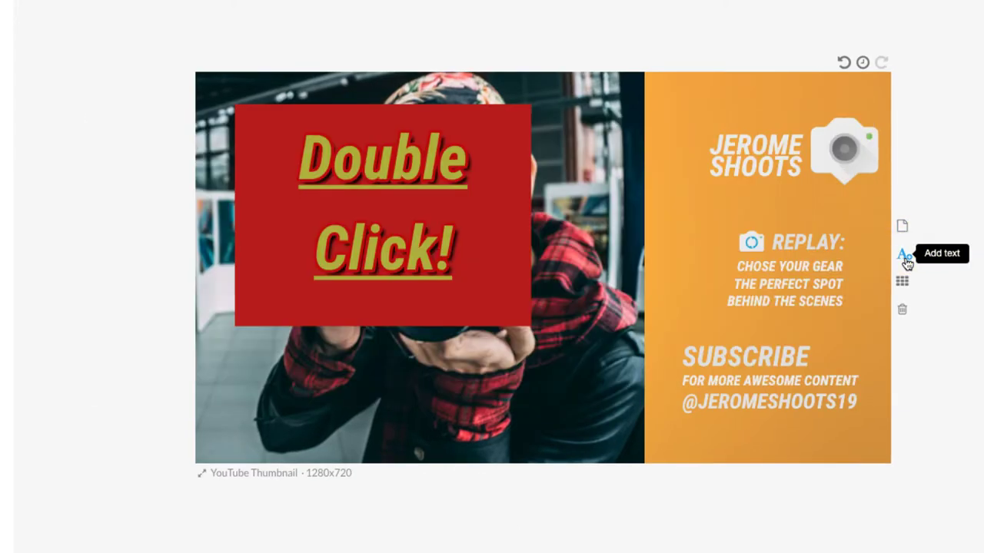
- Add a text element, then start a new image, discarding the thumbnail's changes and clearing the canvas
left_click(907, 261)
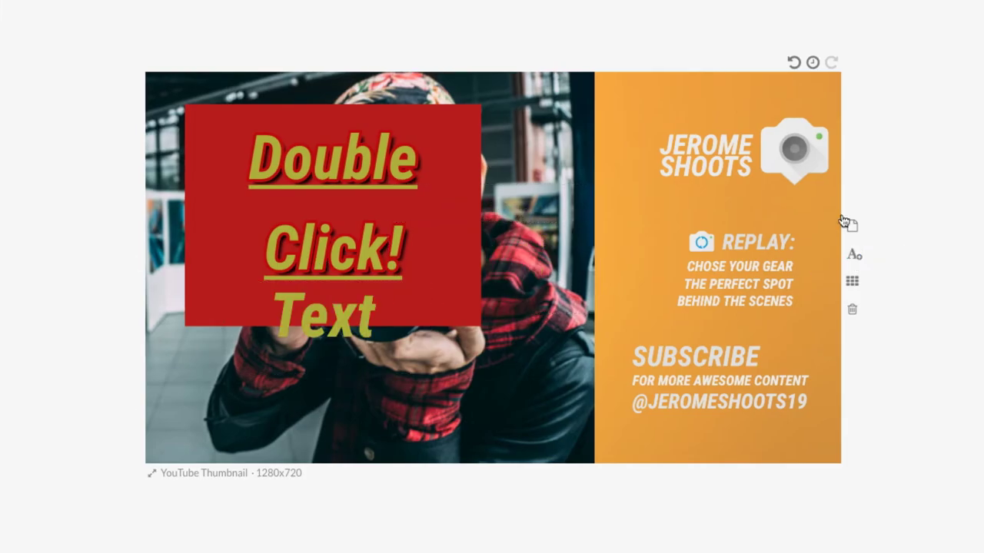
left_click(852, 228)
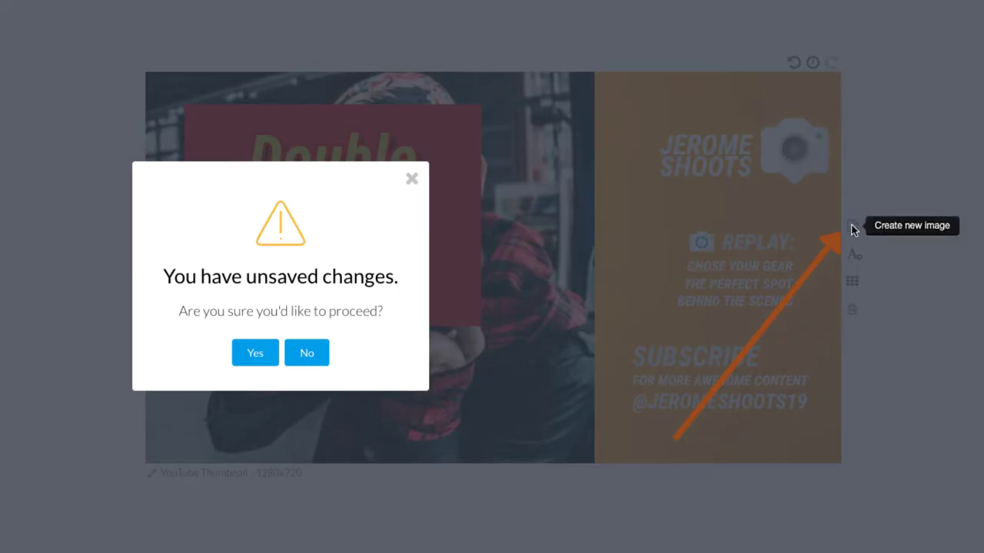
left_click(254, 355)
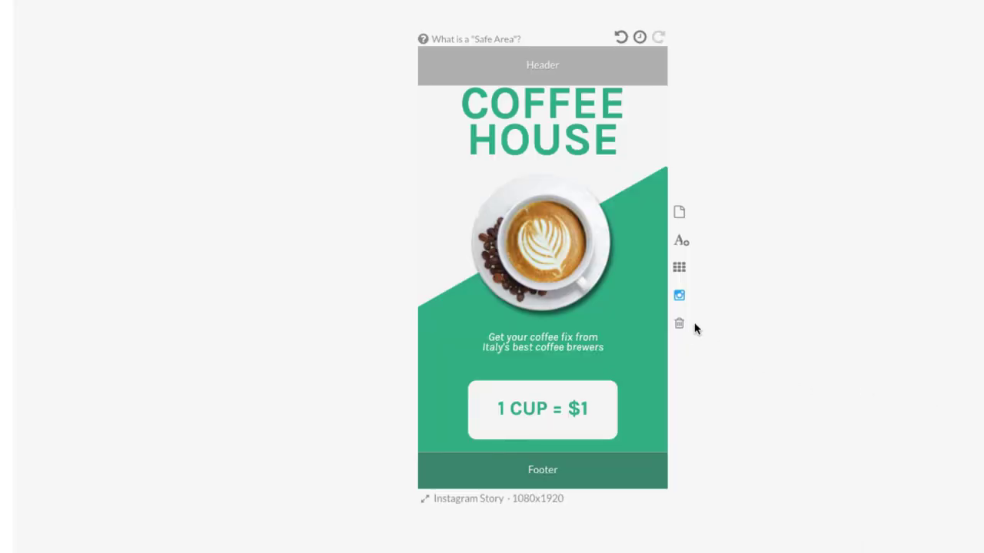
left_click(681, 323)
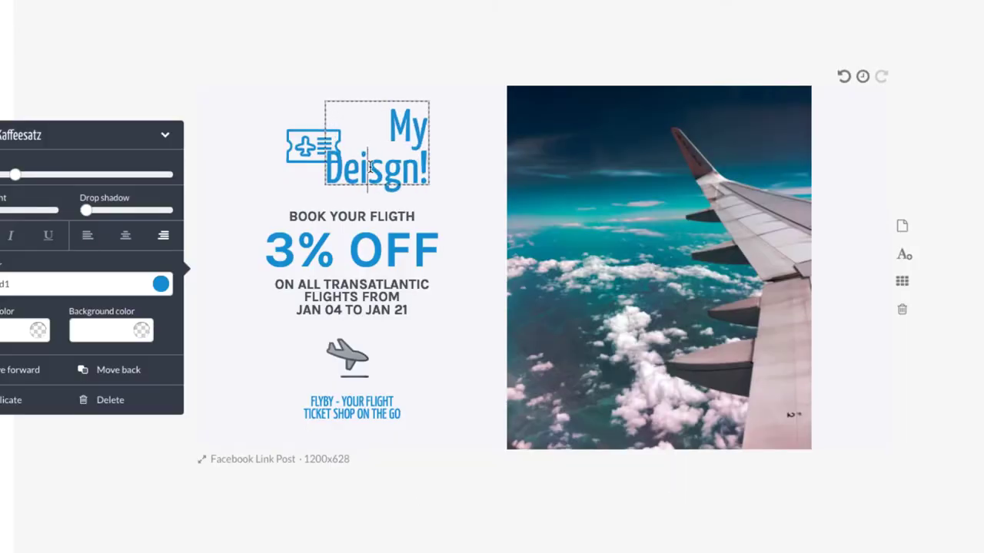
- Download the link post as a 1200 x 628 JPG, stencil.facebook-link-post.jpg
left_click(422, 30)
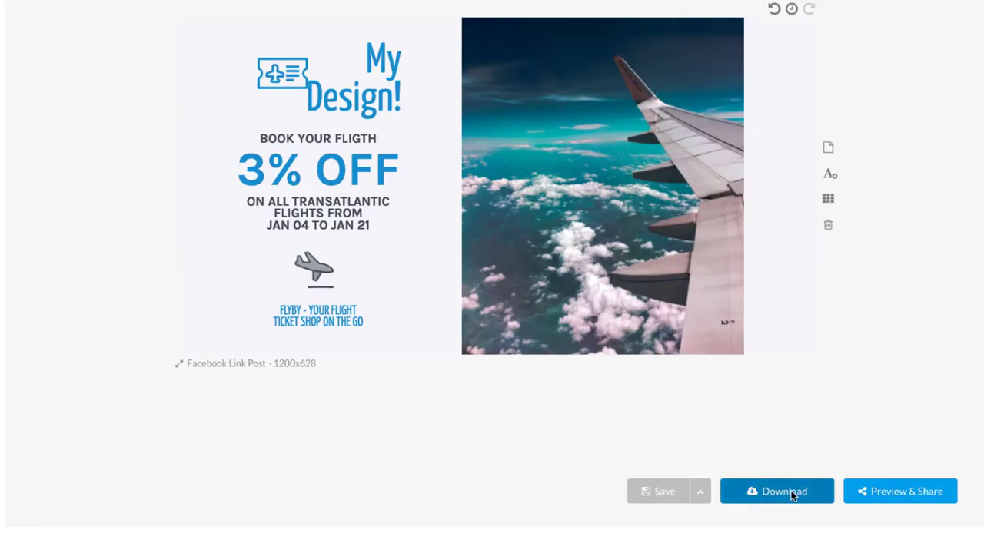
left_click(621, 431)
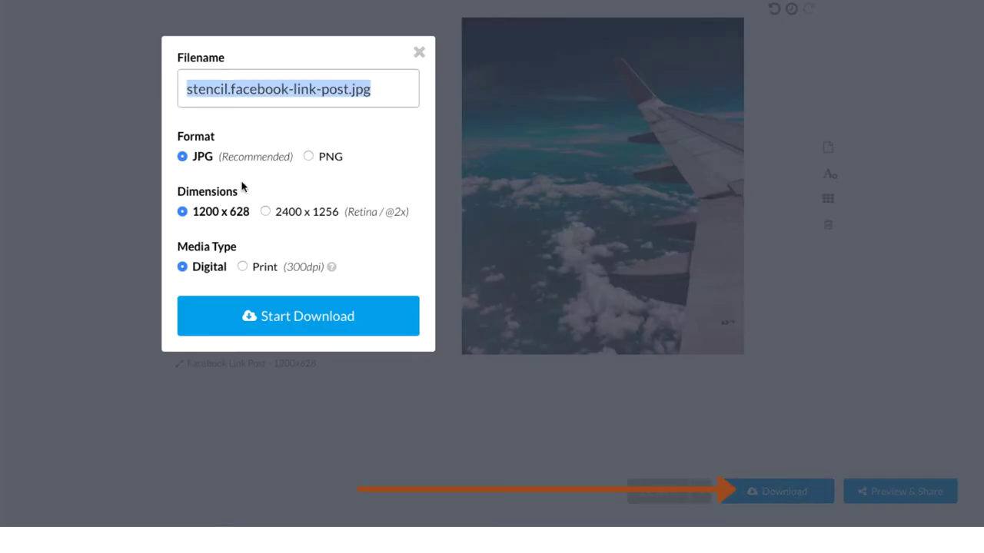
left_click(293, 316)
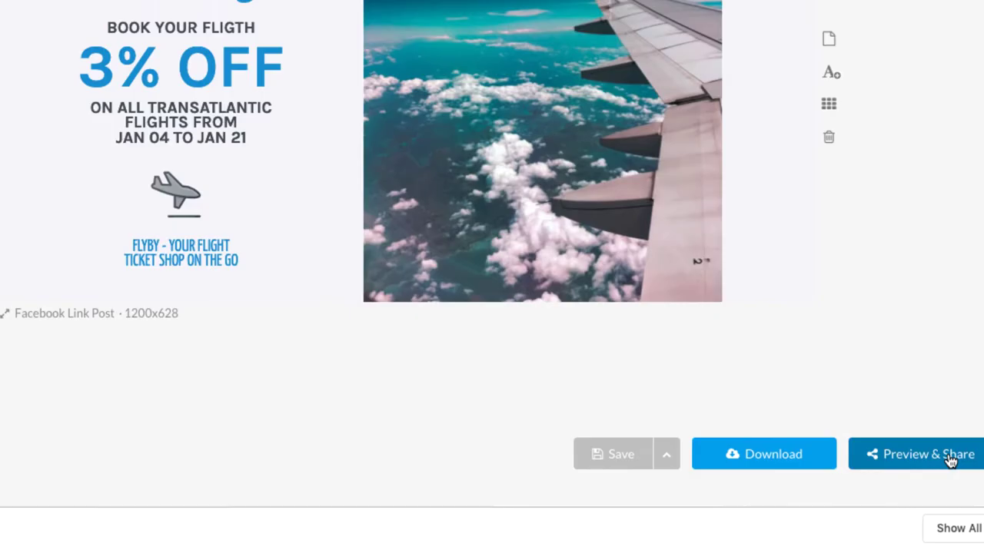
- Preview the post's sharing options for Facebook, Twitter, Pinterest, Instagram, Buffer and a direct link
left_click(941, 499)
left_click(107, 62)
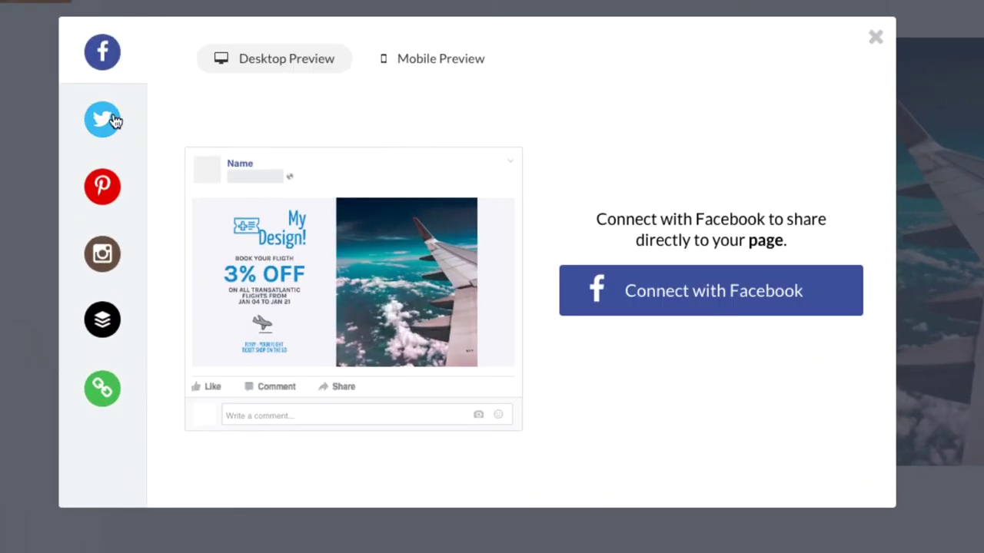
left_click(111, 123)
left_click(109, 171)
left_click(105, 271)
left_click(108, 312)
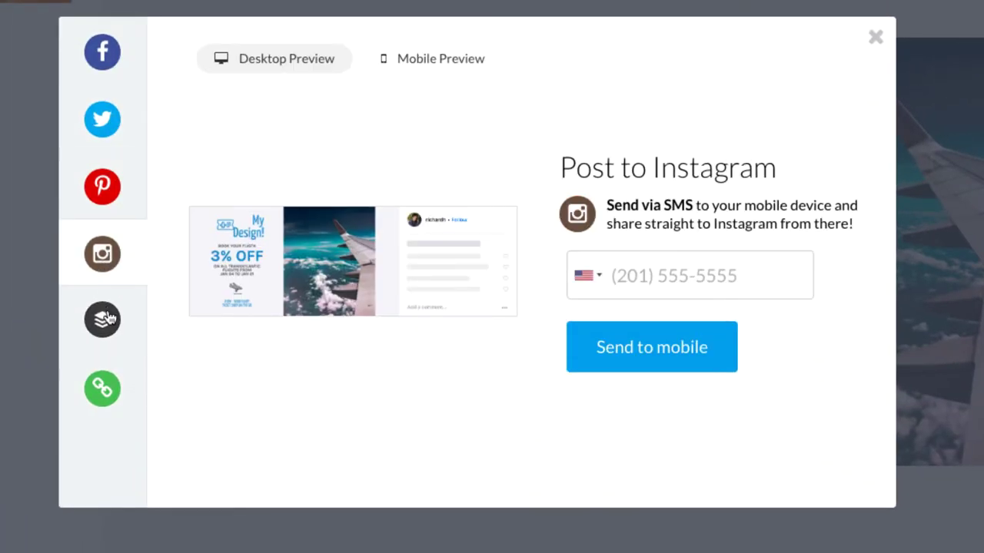
left_click(114, 401)
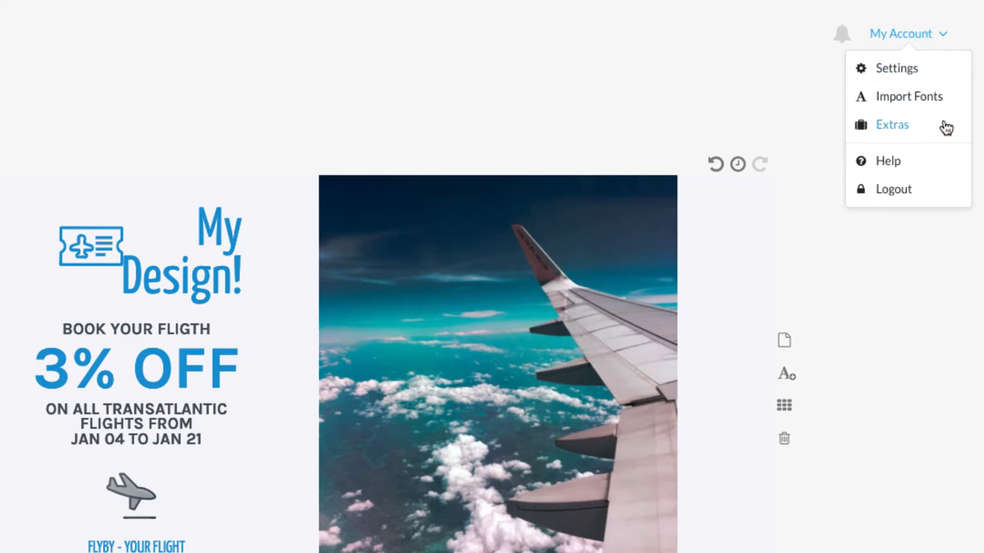
- From Stencil's Extras, open a web page illustration in the Stencil editor
left_click(893, 128)
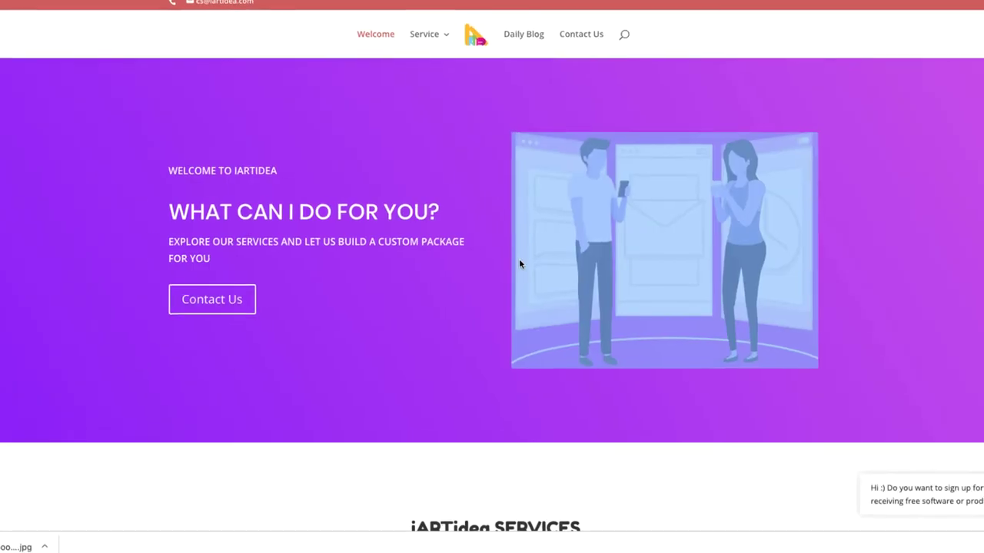
right_click(666, 234)
mouse_move(553, 332)
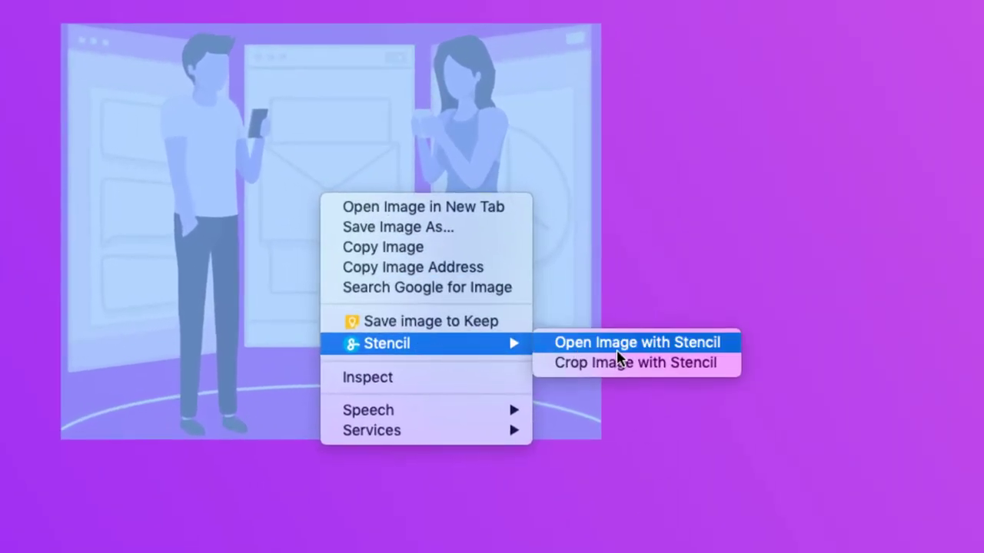
left_click(686, 346)
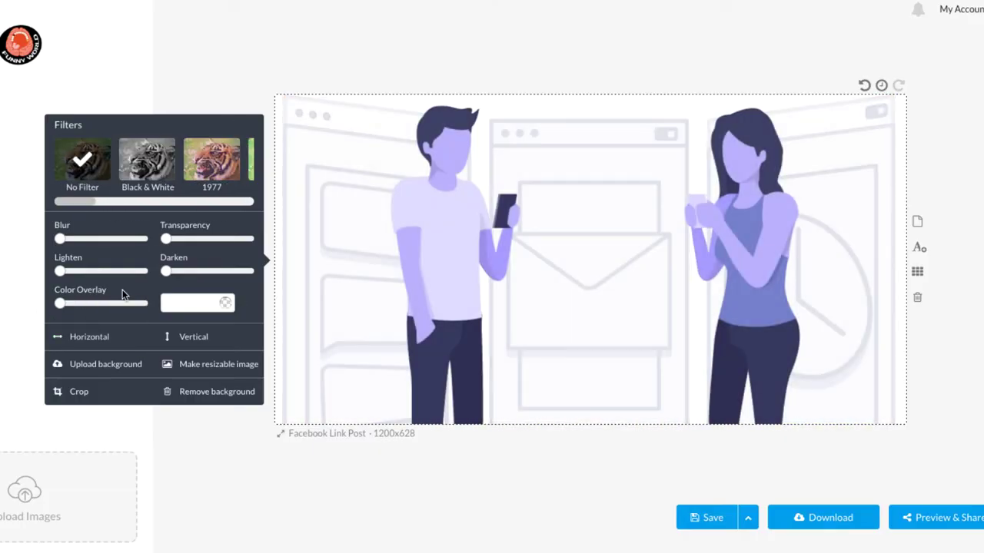
- Crop the illustration into a heart shape and add a text box over it
left_click(80, 392)
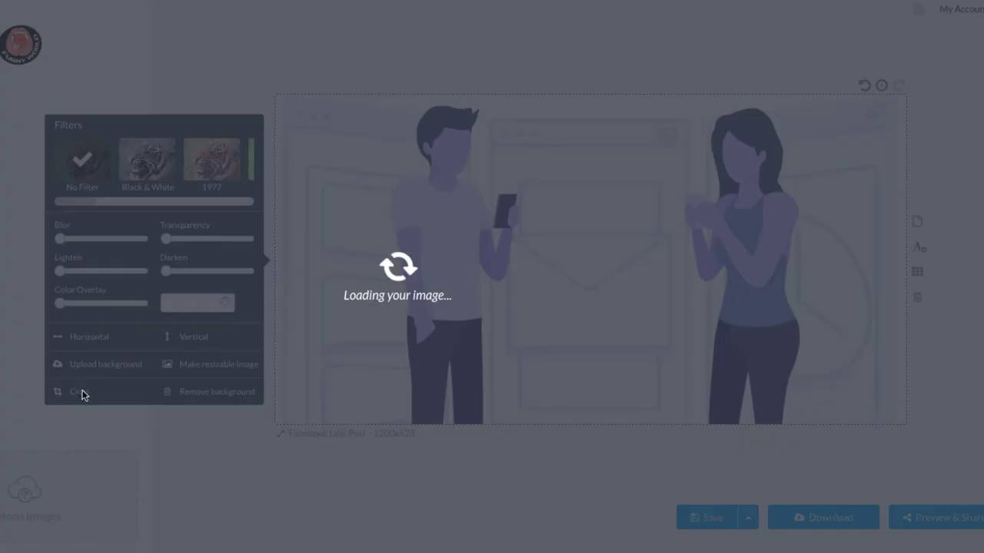
left_click(693, 234)
left_click(618, 483)
left_click(917, 248)
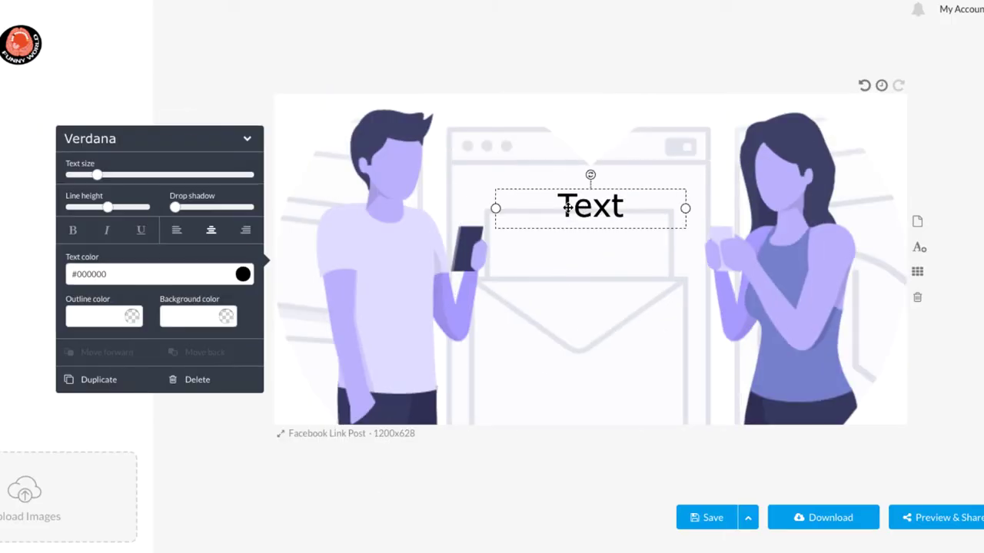
double_click(626, 217)
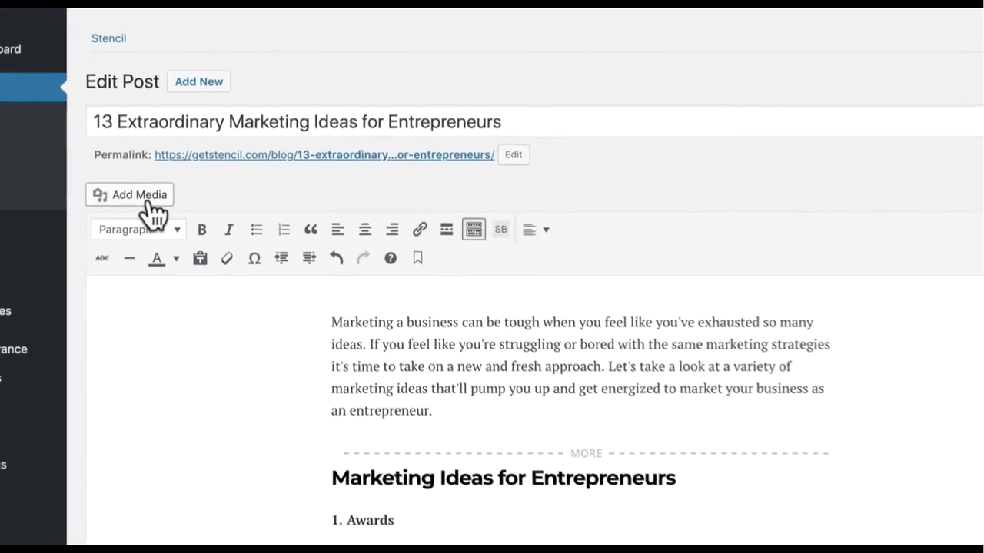
- Design a Stencil graphic with the office meeting photo and bar-chart icon, save it to Media Library, and insert it into the post
left_click(143, 201)
left_click(344, 79)
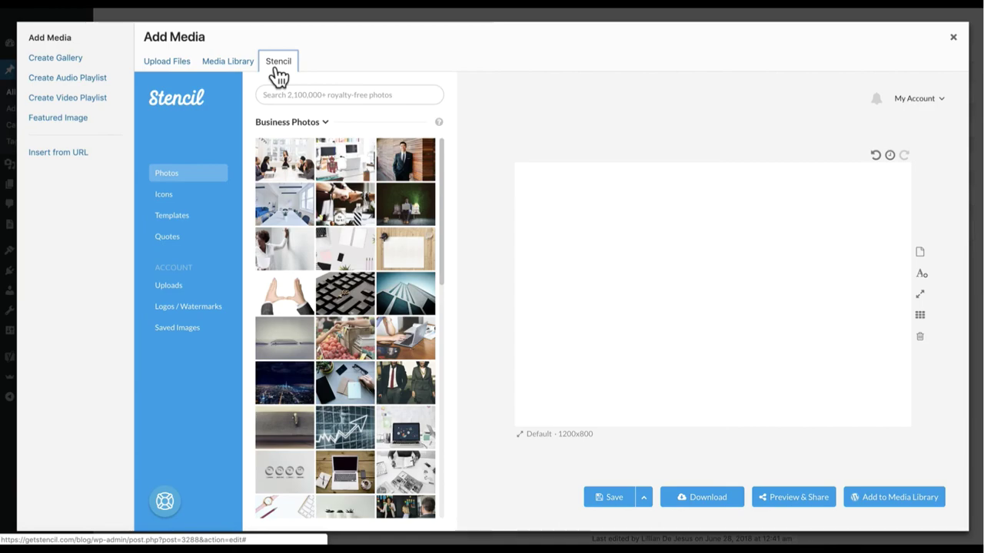
left_click(287, 173)
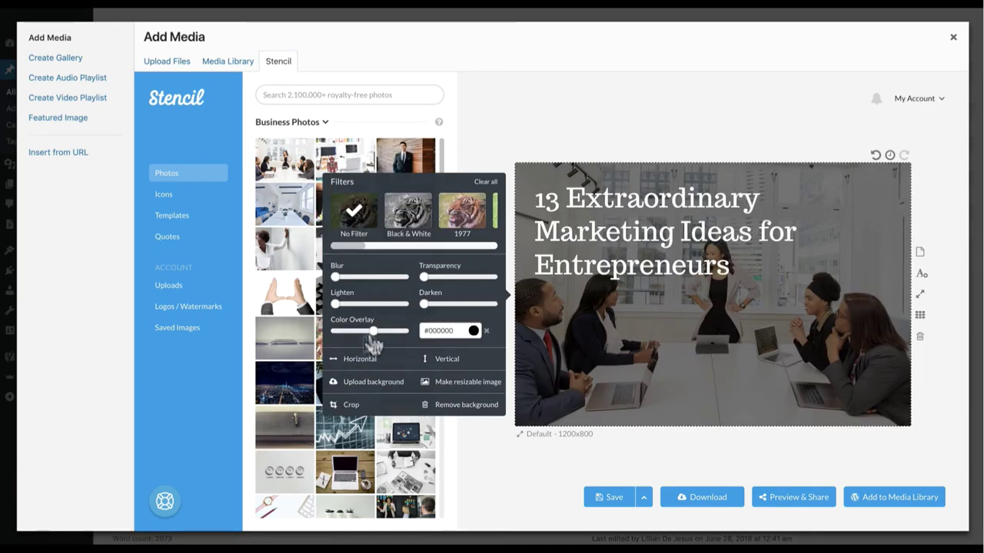
left_click(164, 193)
left_click(370, 350)
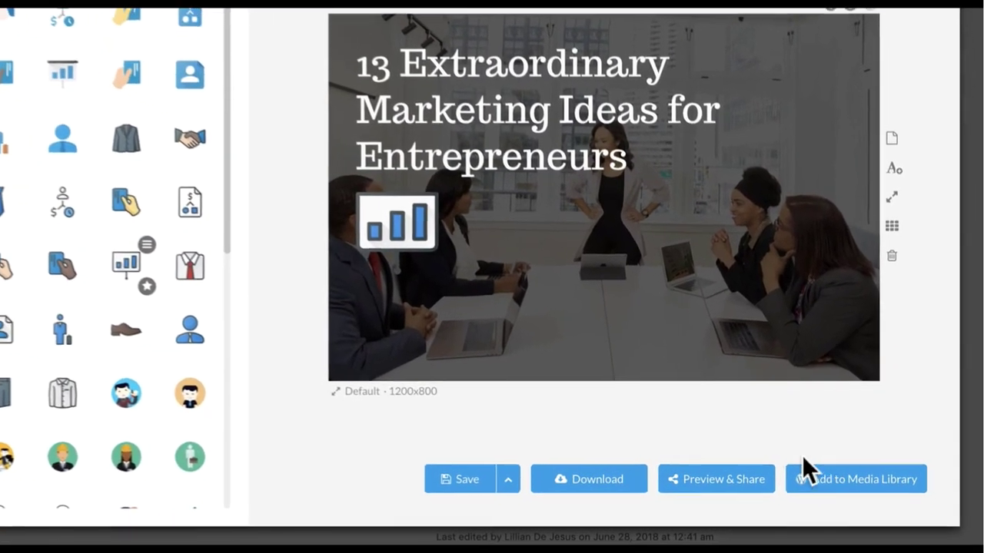
left_click(894, 497)
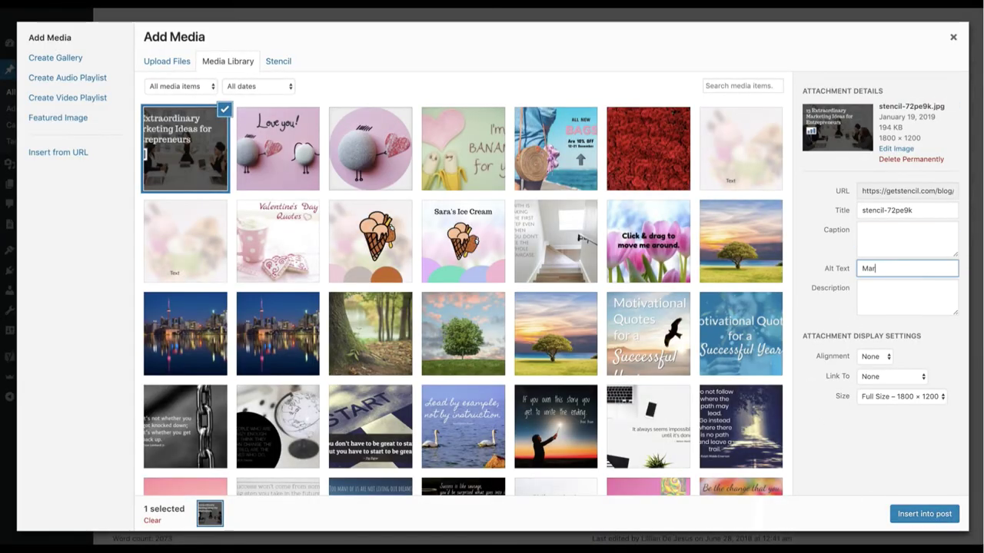
left_click(936, 519)
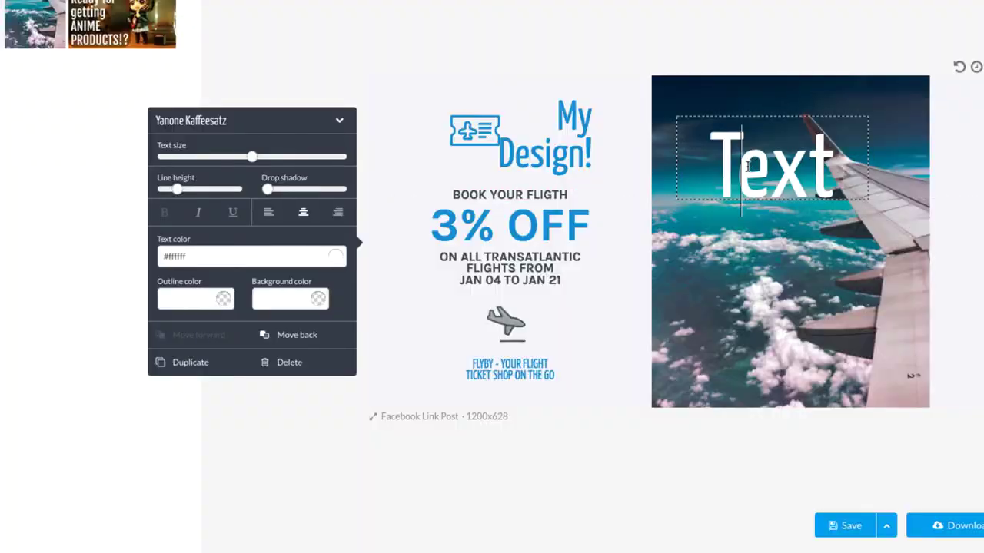
- Paste the copied Korean line into the text element and reduce its size to fit one line
type("아하~ 너무 좋아요~~~<3")
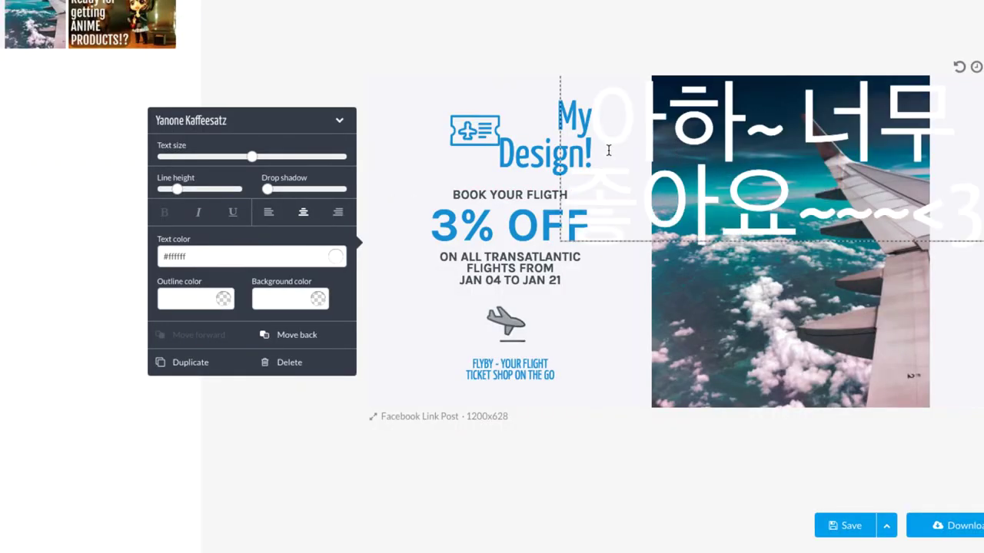
left_click(195, 158)
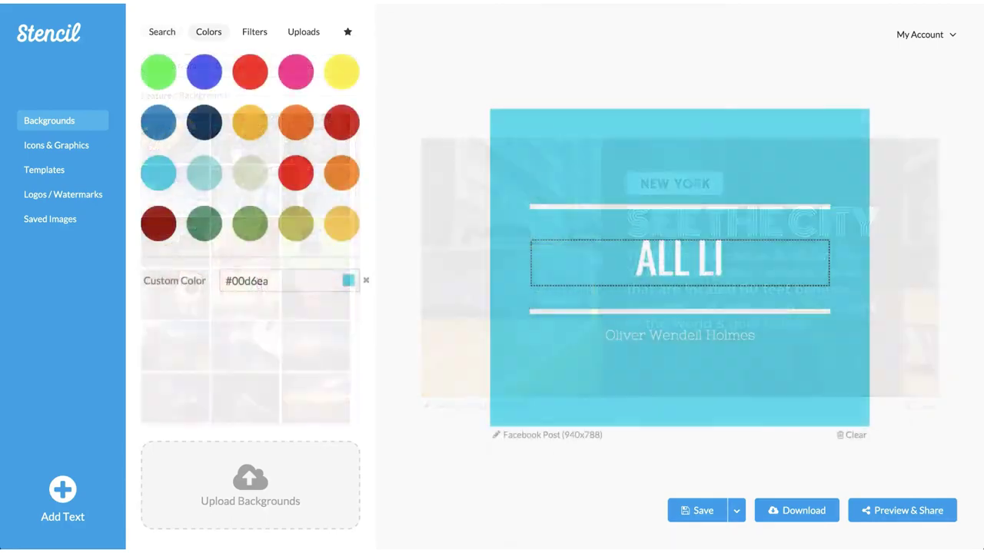
- Continue the cyan post's headline so it reads 'ALL LIMITATI'
type("MITATI")
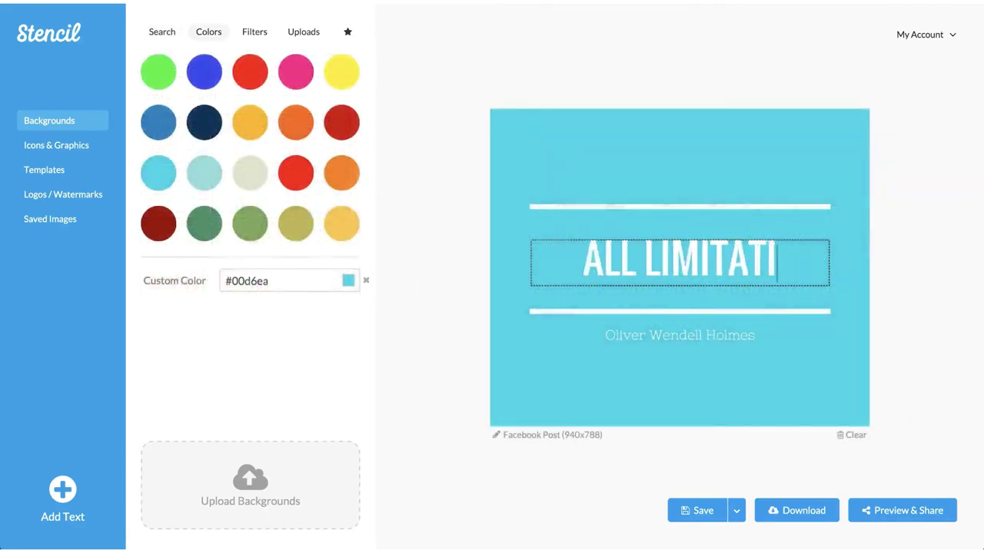